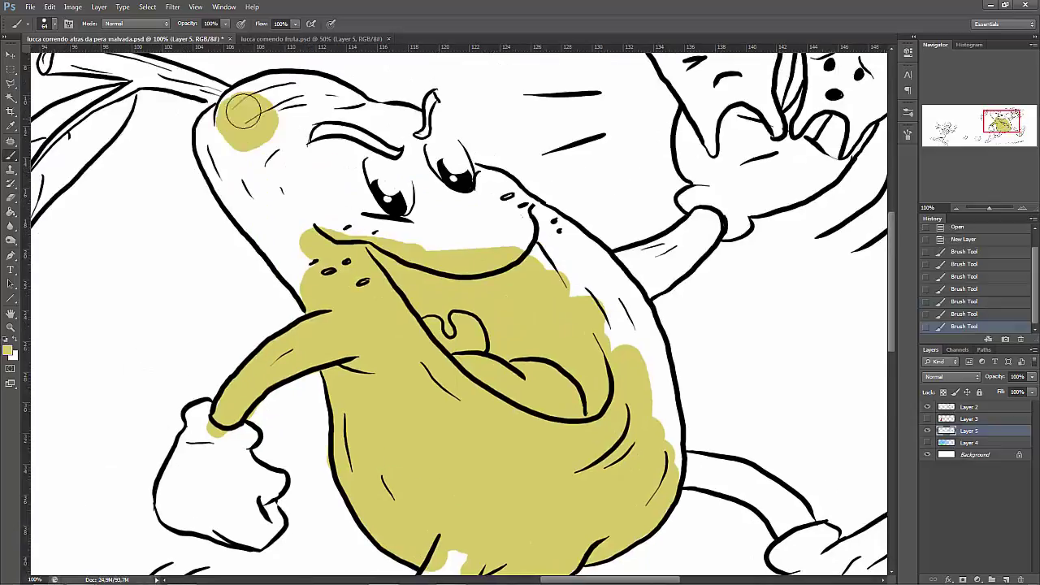
# Step: Paint the pear's head, face, raised arm and remaining bare flank with the yellow-green body colour
pyautogui.moveTo(244, 105)
pyautogui.mouseDown()
pyautogui.moveTo(213, 137)
pyautogui.moveTo(223, 172)
pyautogui.moveTo(324, 306)
pyautogui.moveTo(286, 166)
pyautogui.moveTo(428, 219)
pyautogui.moveTo(330, 139)
pyautogui.moveTo(251, 98)
pyautogui.moveTo(319, 94)
pyautogui.moveTo(391, 140)
pyautogui.moveTo(404, 122)
pyautogui.moveTo(415, 157)
pyautogui.moveTo(487, 181)
pyautogui.moveTo(496, 204)
pyautogui.moveTo(581, 252)
pyautogui.moveTo(642, 257)
pyautogui.moveTo(655, 274)
pyautogui.moveTo(715, 221)
pyautogui.mouseUp()
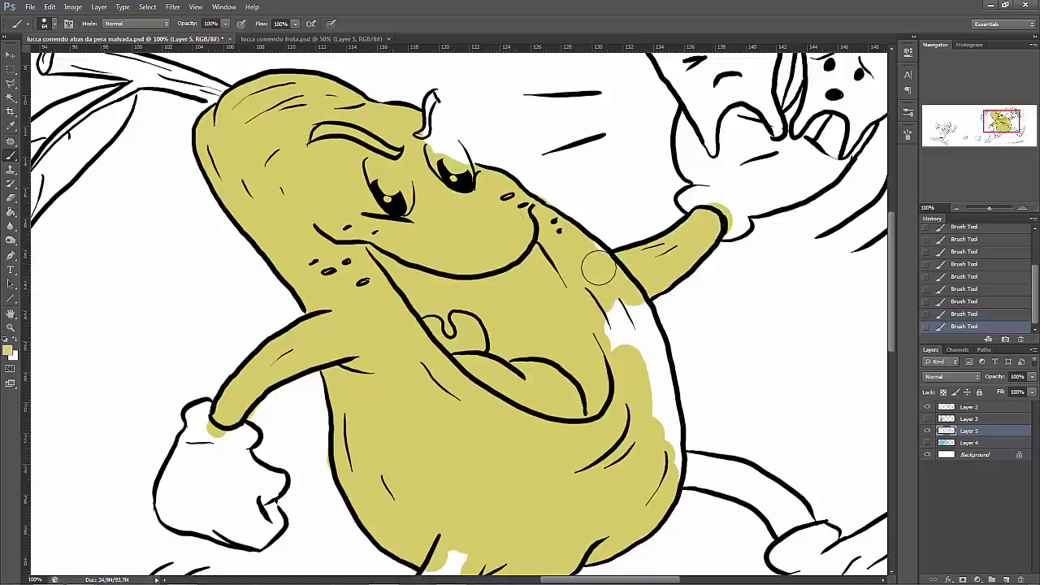
pyautogui.scroll(-2, 599, 262)
pyautogui.hscroll(3, 598, 263)
pyautogui.moveTo(539, 249)
pyautogui.mouseDown()
pyautogui.moveTo(555, 283)
pyautogui.moveTo(571, 415)
pyautogui.mouseUp()
# Step: Paint both of the pear's legs down to the boots with the same yellow-green colour
pyautogui.scroll(-4, 548, 346)
pyautogui.hscroll(-2, 548, 345)
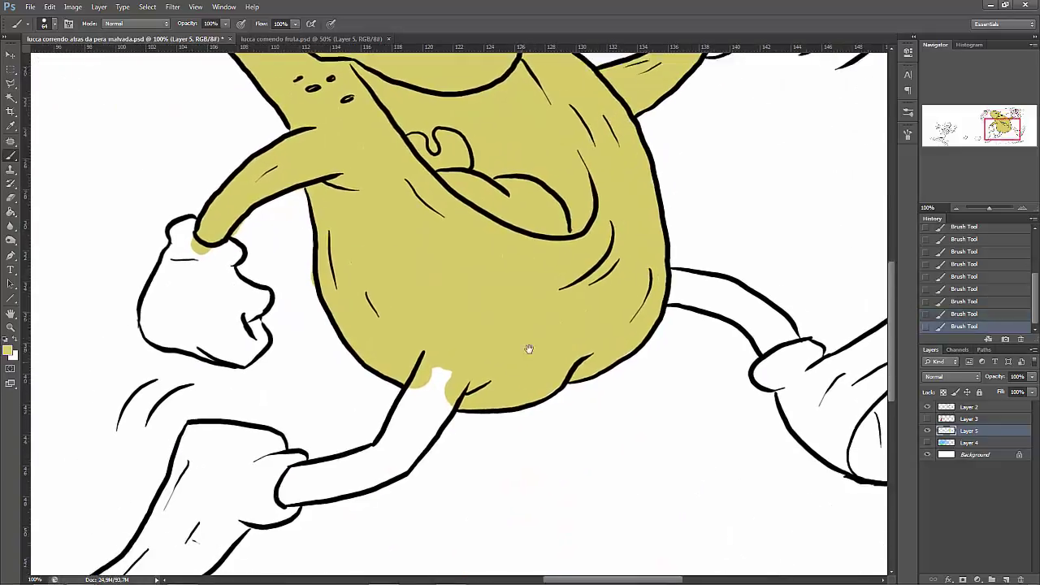
pyautogui.moveTo(459, 350)
pyautogui.mouseDown()
pyautogui.moveTo(399, 425)
pyautogui.moveTo(309, 455)
pyautogui.moveTo(339, 463)
pyautogui.mouseUp()
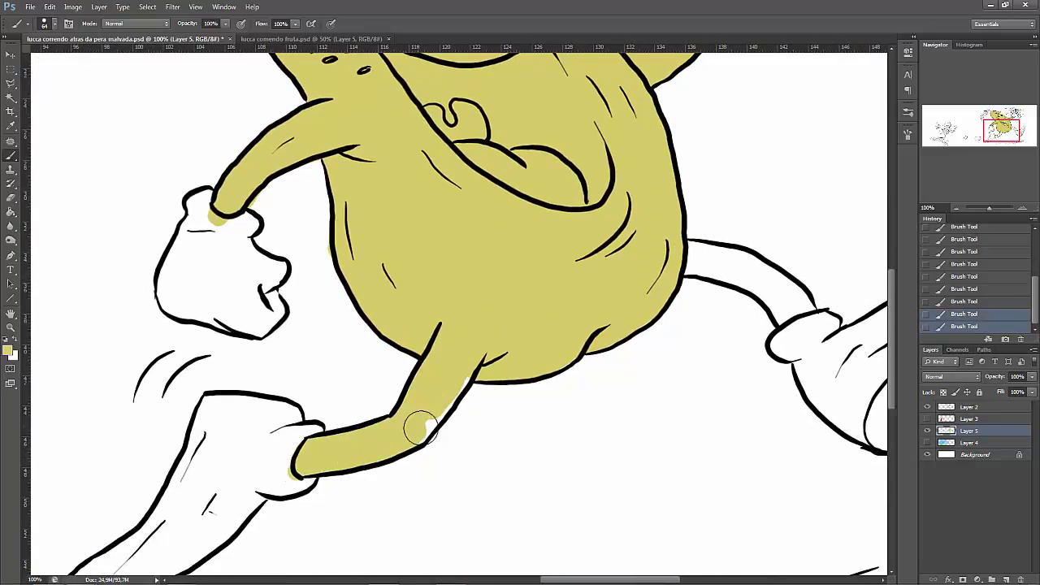
pyautogui.moveTo(691, 248)
pyautogui.mouseDown()
pyautogui.moveTo(736, 268)
pyautogui.moveTo(778, 311)
pyautogui.moveTo(808, 316)
pyautogui.mouseUp()
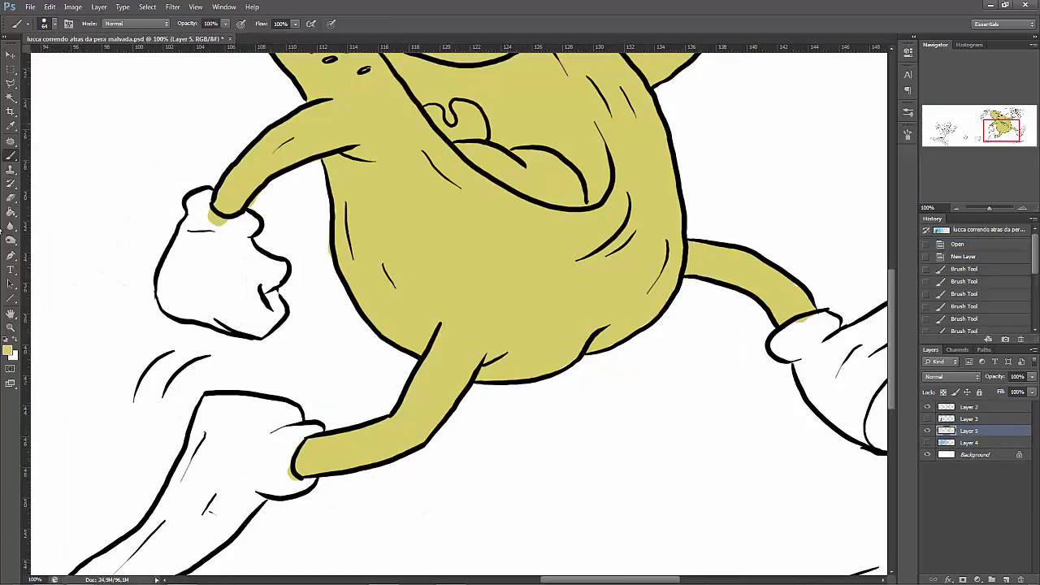
# Step: Choose a dark brown foreground colour and fill the pear's rear boot with it
pyautogui.click(8, 351)
pyautogui.click(526, 243)
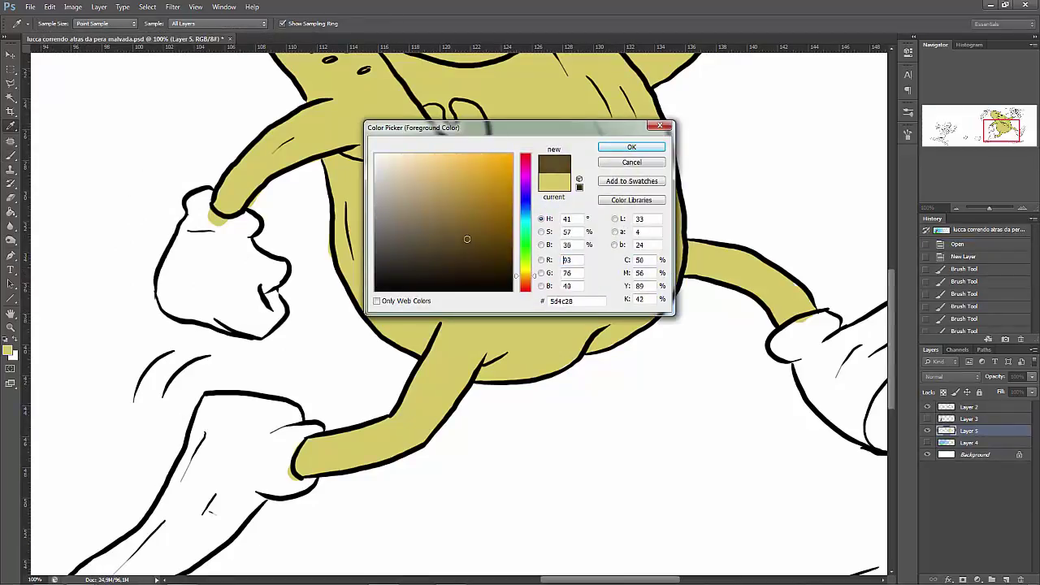
pyautogui.click(437, 313)
pyautogui.press('Return')
pyautogui.moveTo(437, 317); pyautogui.dragTo(504, 250)
pyautogui.hotkey('ctrl', 'r')
pyautogui.moveTo(325, 362)
pyautogui.mouseDown()
pyautogui.moveTo(244, 463)
pyautogui.moveTo(162, 504)
pyautogui.moveTo(305, 400)
pyautogui.mouseUp()
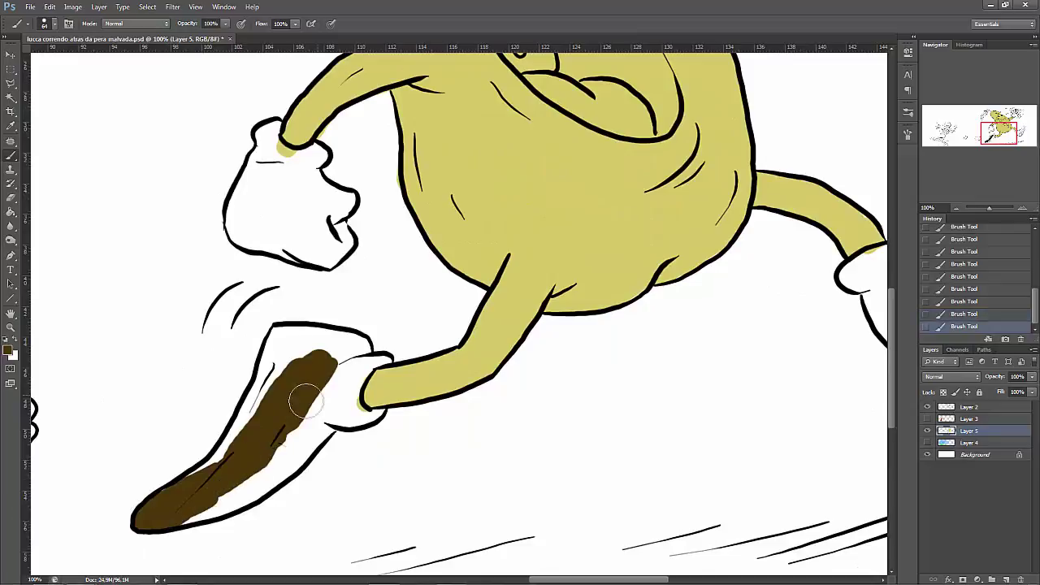
pyautogui.moveTo(219, 460)
pyautogui.mouseDown()
pyautogui.moveTo(274, 331)
pyautogui.moveTo(290, 359)
pyautogui.moveTo(368, 350)
pyautogui.moveTo(354, 341)
pyautogui.moveTo(357, 386)
pyautogui.moveTo(376, 369)
pyautogui.mouseUp()
pyautogui.moveTo(378, 414)
pyautogui.mouseDown()
pyautogui.moveTo(300, 422)
pyautogui.moveTo(283, 455)
pyautogui.moveTo(317, 432)
pyautogui.moveTo(256, 483)
pyautogui.moveTo(170, 519)
pyautogui.mouseUp()
# Step: Erase the paint outside the rear boot's outline with a hard 22 px eraser at 100% opacity
pyautogui.press('e')
pyautogui.rightClick(230, 368)
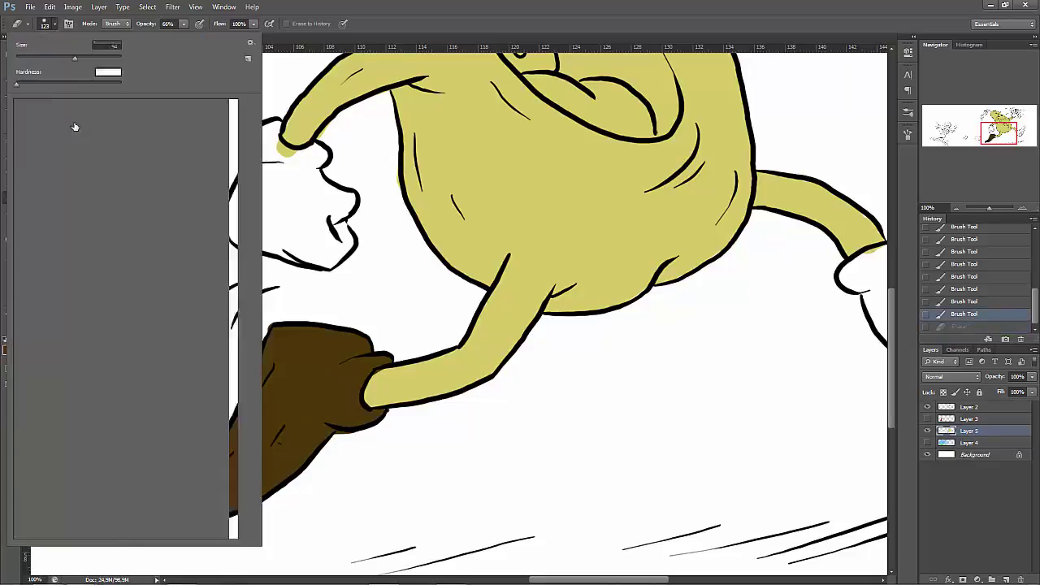
pyautogui.press('Return')
pyautogui.moveTo(253, 361); pyautogui.dragTo(256, 336)
pyautogui.press('F5')
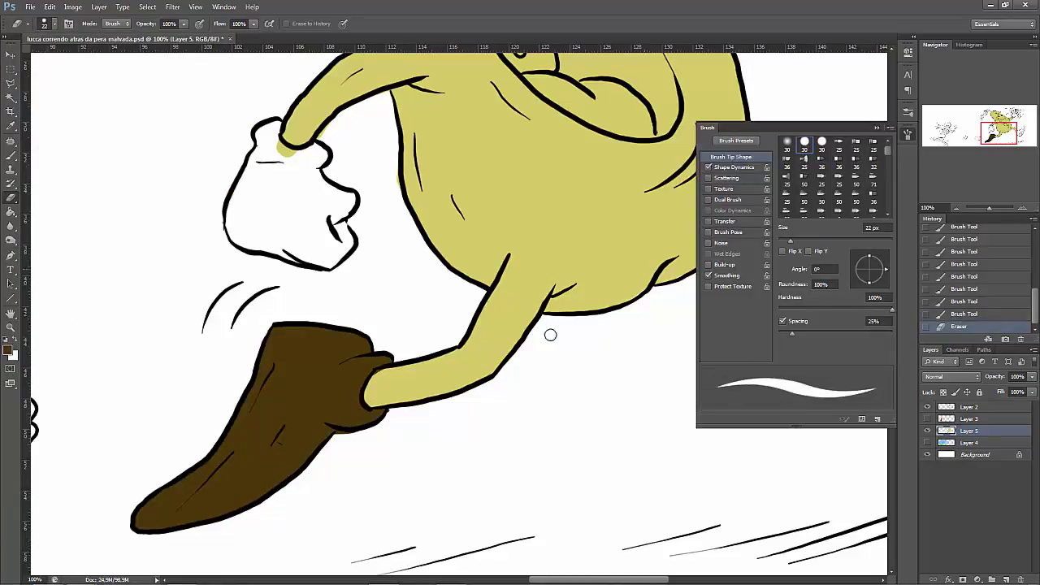
pyautogui.scroll(5, 389, 413)
pyautogui.press('F5')
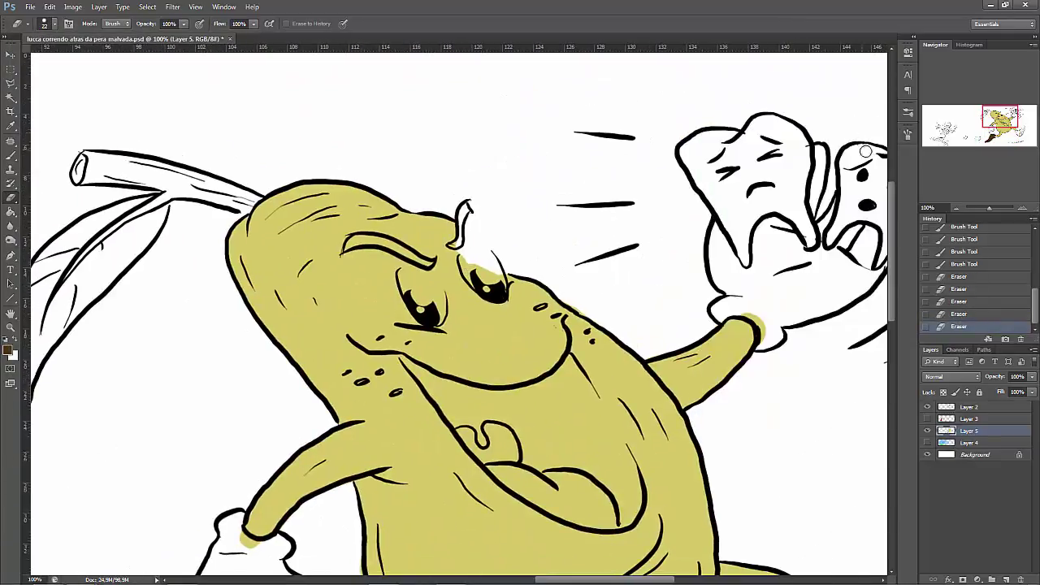
# Step: Brush dark brown over the pear's stem and both eyebrows
pyautogui.press('b')
pyautogui.moveTo(104, 172); pyautogui.dragTo(122, 174)
pyautogui.rightClick(122, 174)
pyautogui.press('Escape')
pyautogui.scroll(10, 122, 174)
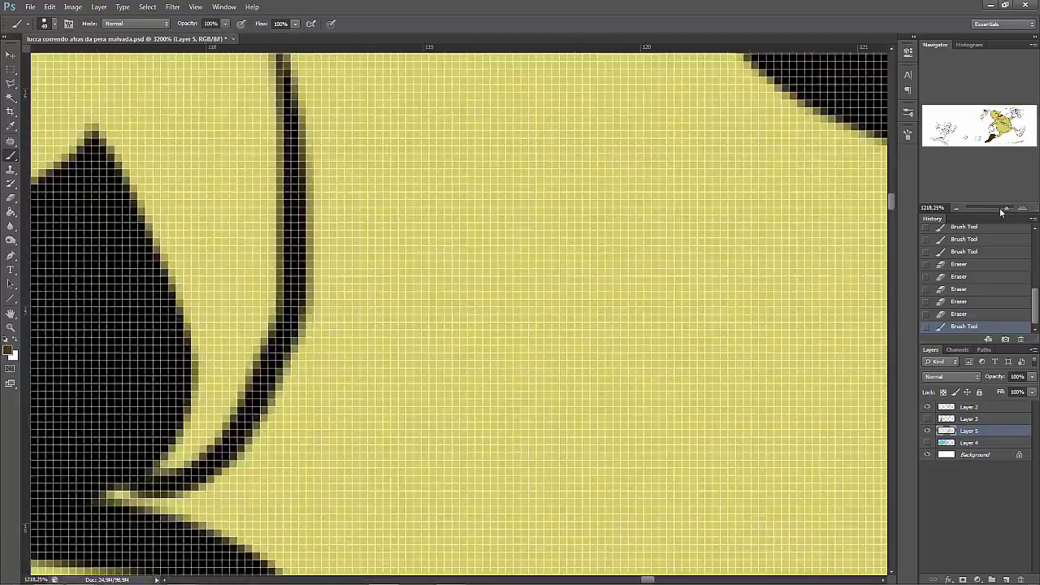
pyautogui.scroll(-8, 122, 174)
pyautogui.moveTo(268, 211); pyautogui.dragTo(407, 258)
pyautogui.moveTo(524, 308); pyautogui.dragTo(544, 297)
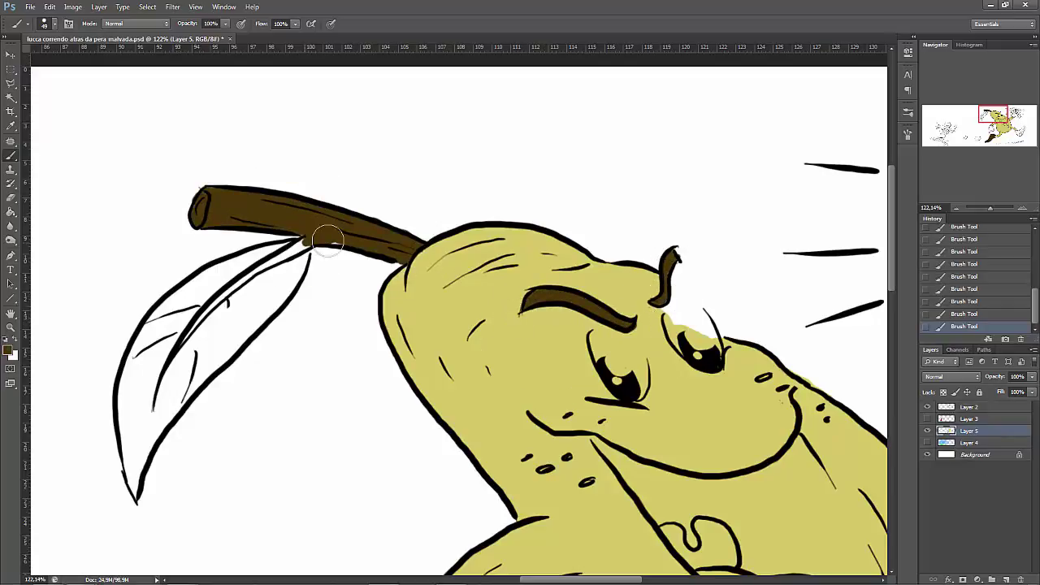
# Step: Choose a bright green foreground colour and fill the leaf hanging from the stem
pyautogui.click(10, 350)
pyautogui.click(541, 252)
pyautogui.click(476, 233)
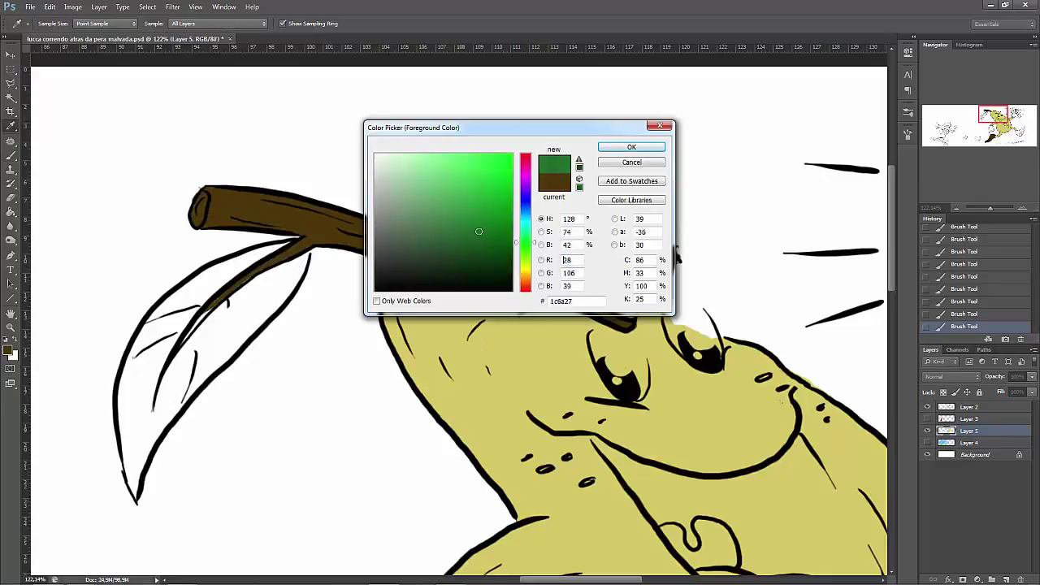
pyautogui.click(641, 146)
pyautogui.moveTo(138, 349); pyautogui.dragTo(167, 297)
pyautogui.moveTo(281, 242)
pyautogui.mouseDown()
pyautogui.moveTo(158, 329)
pyautogui.moveTo(122, 396)
pyautogui.moveTo(180, 332)
pyautogui.moveTo(247, 320)
pyautogui.moveTo(299, 279)
pyautogui.mouseUp()
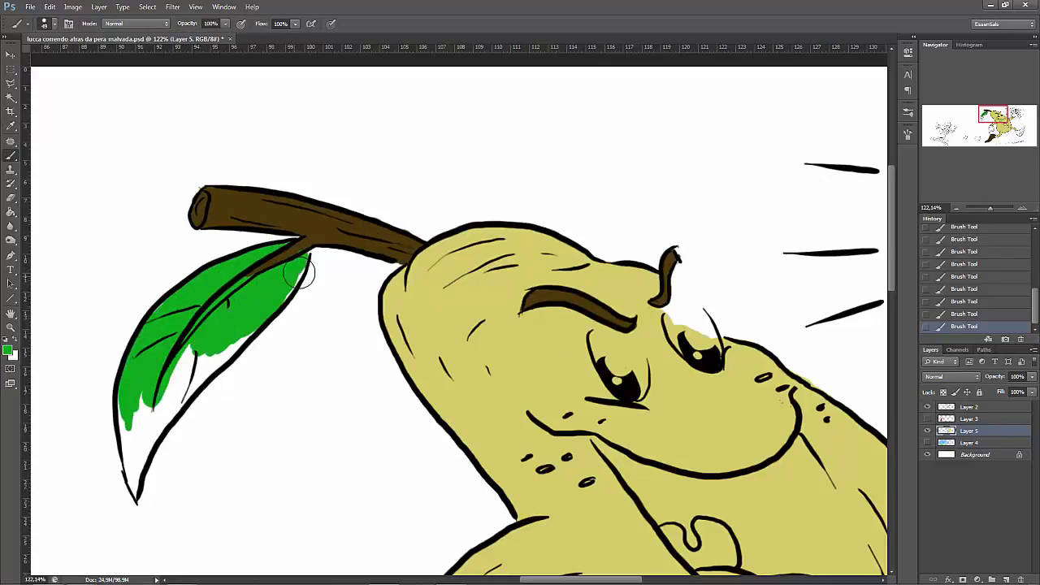
pyautogui.moveTo(180, 362)
pyautogui.mouseDown()
pyautogui.moveTo(186, 391)
pyautogui.moveTo(129, 391)
pyautogui.mouseUp()
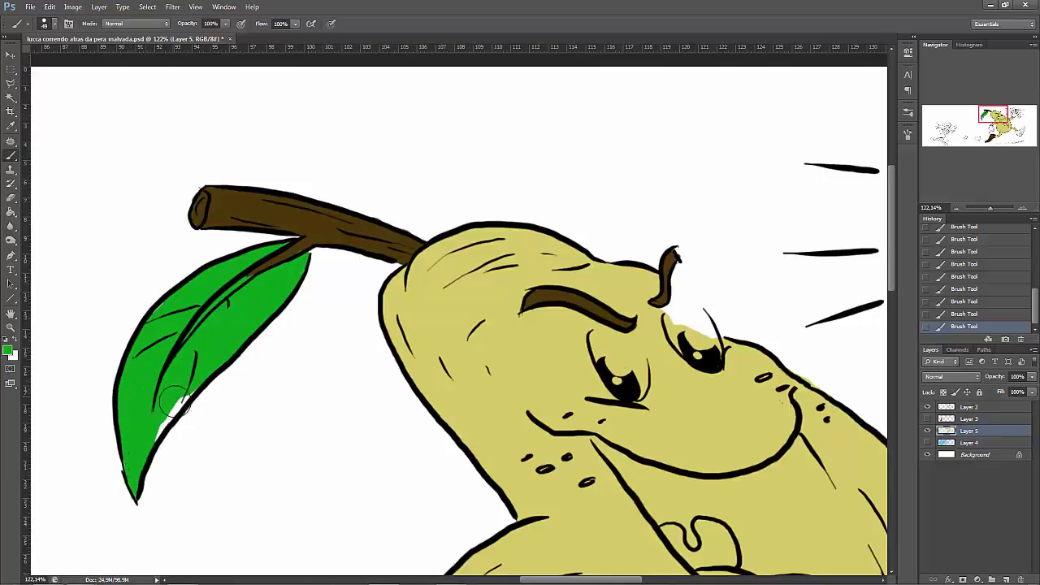
# Step: Paint the whites of both of the pear's eyes white
pyautogui.moveTo(443, 394); pyautogui.dragTo(187, 280)
pyautogui.press('x')
pyautogui.moveTo(356, 256); pyautogui.dragTo(342, 226)
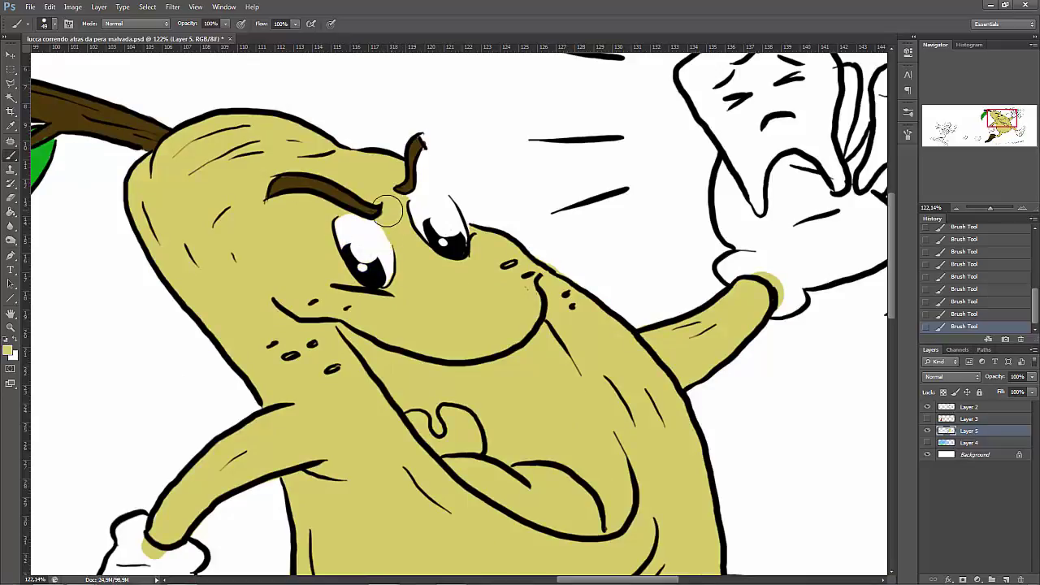
pyautogui.moveTo(413, 314); pyautogui.dragTo(580, 147)
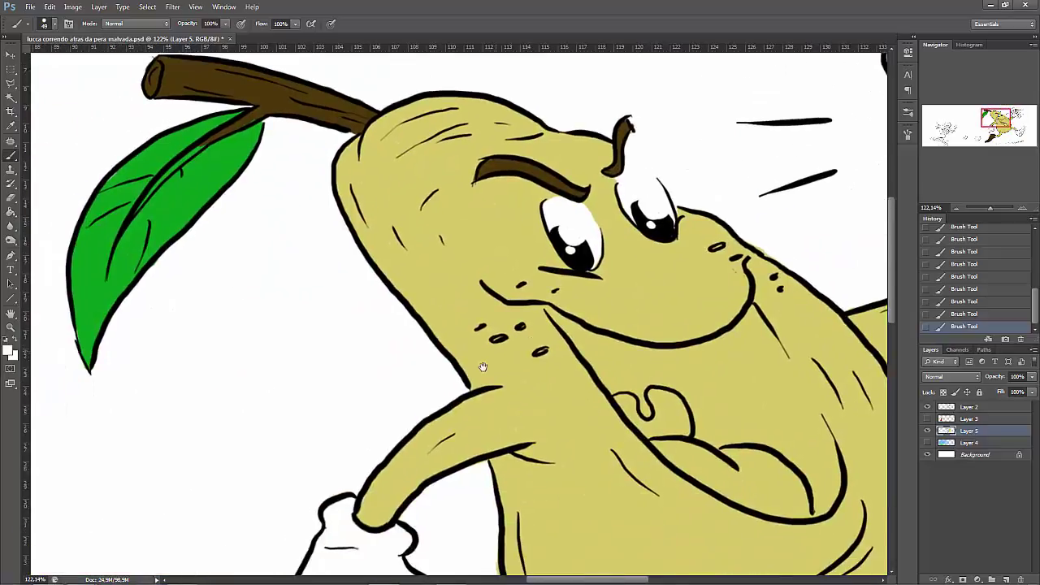
# Step: Choose a medium grey foreground colour and fill the glove on the pear's lowered hand
pyautogui.moveTo(460, 466)
pyautogui.mouseDown()
pyautogui.moveTo(390, 371)
pyautogui.moveTo(367, 166)
pyautogui.mouseUp()
pyautogui.click(10, 350)
pyautogui.click(382, 190)
pyautogui.click(629, 146)
pyautogui.moveTo(276, 268)
pyautogui.mouseDown()
pyautogui.moveTo(232, 308)
pyautogui.moveTo(213, 346)
pyautogui.moveTo(259, 356)
pyautogui.moveTo(304, 335)
pyautogui.moveTo(240, 273)
pyautogui.mouseUp()
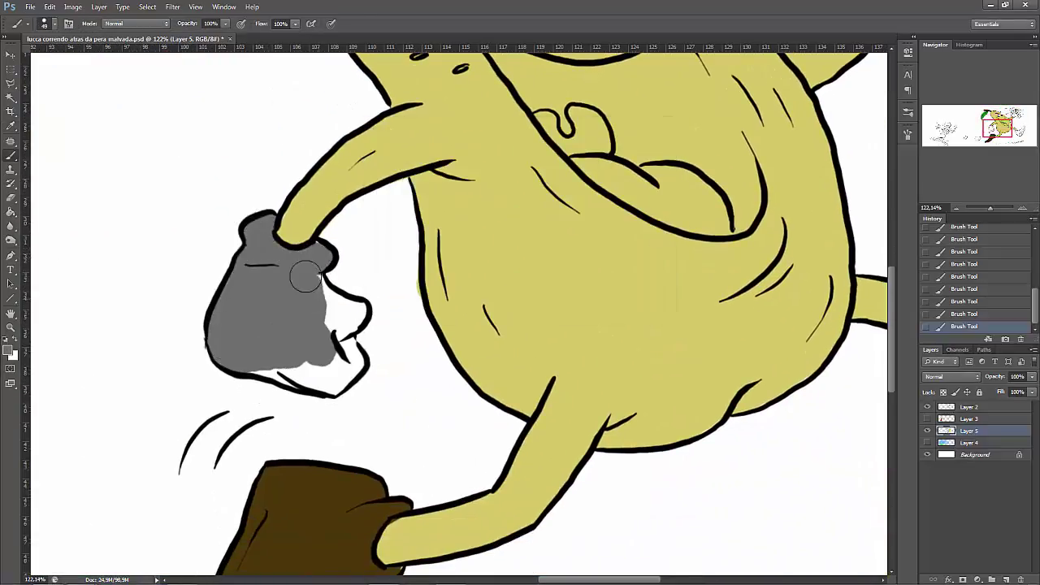
pyautogui.moveTo(305, 277); pyautogui.dragTo(356, 309)
pyautogui.moveTo(292, 382)
pyautogui.mouseDown()
pyautogui.moveTo(344, 367)
pyautogui.moveTo(385, 379)
pyautogui.moveTo(353, 482)
pyautogui.mouseUp()
# Step: Fill the raised glove holding the teeth with the same grey, including the areas between the tooth roots
pyautogui.moveTo(390, 260)
pyautogui.mouseDown()
pyautogui.moveTo(438, 325)
pyautogui.moveTo(458, 256)
pyautogui.mouseUp()
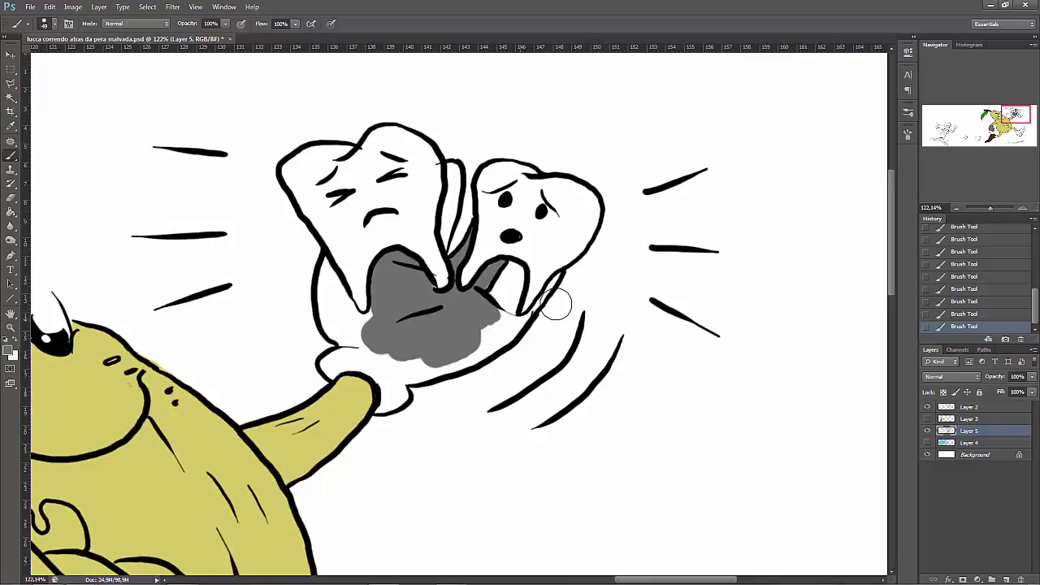
pyautogui.moveTo(510, 333); pyautogui.dragTo(515, 281)
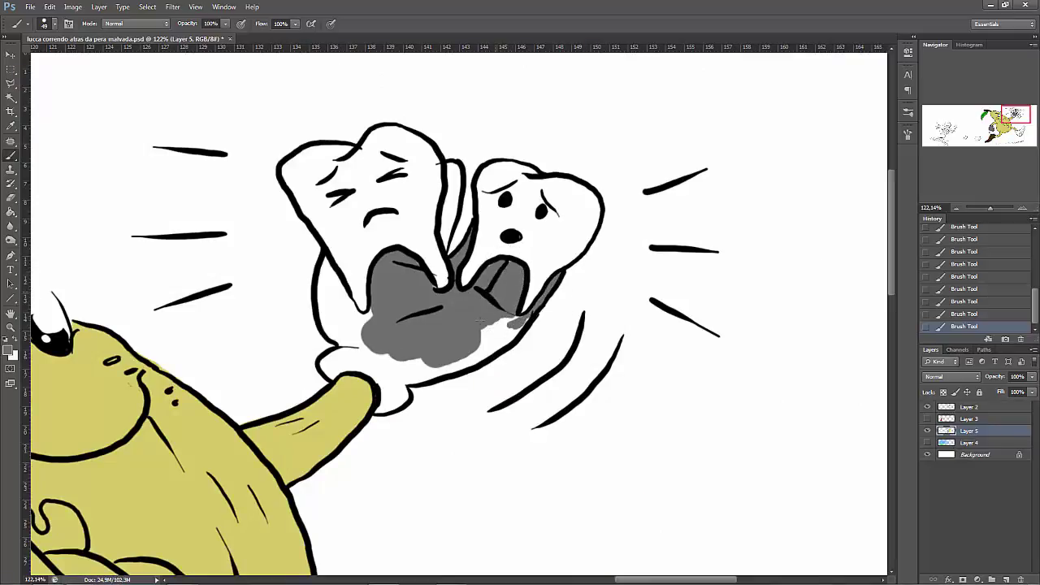
pyautogui.moveTo(488, 342)
pyautogui.mouseDown()
pyautogui.moveTo(400, 343)
pyautogui.moveTo(337, 364)
pyautogui.moveTo(356, 365)
pyautogui.moveTo(364, 333)
pyautogui.moveTo(322, 302)
pyautogui.mouseUp()
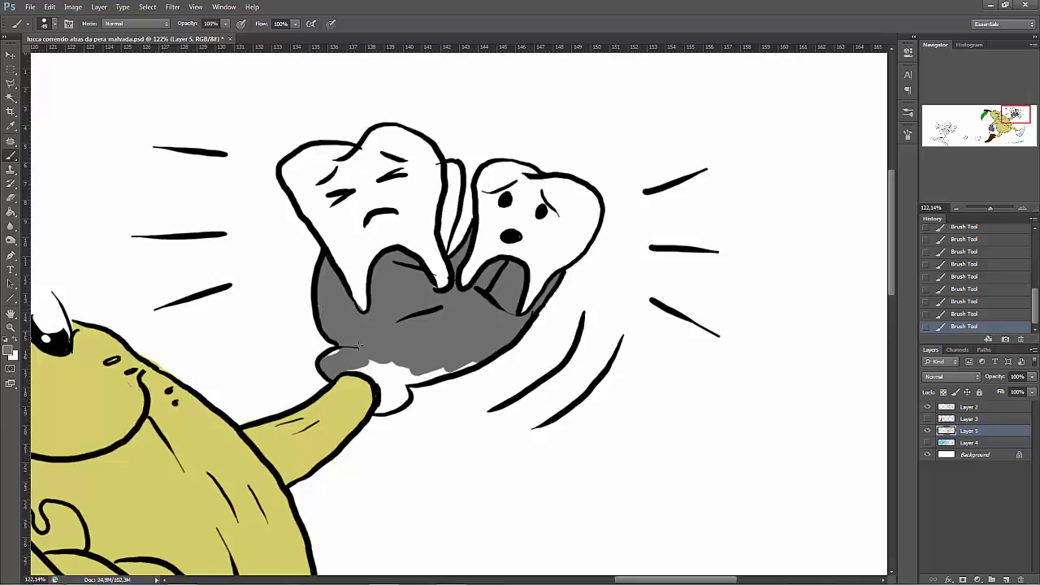
pyautogui.moveTo(358, 345)
pyautogui.mouseDown()
pyautogui.moveTo(389, 348)
pyautogui.moveTo(341, 350)
pyautogui.moveTo(458, 366)
pyautogui.moveTo(385, 367)
pyautogui.moveTo(384, 404)
pyautogui.moveTo(399, 401)
pyautogui.moveTo(347, 340)
pyautogui.moveTo(509, 296)
pyautogui.moveTo(471, 308)
pyautogui.mouseUp()
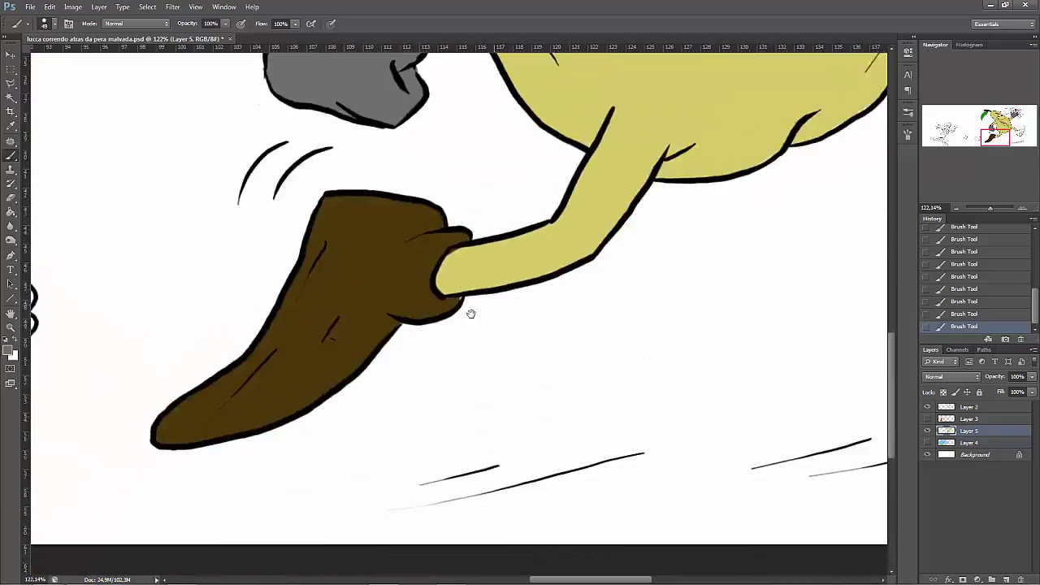
# Step: Sample the dark brown and fill the pear's front boot with it, erasing any paint outside its outline
pyautogui.keyDown('alt'); pyautogui.click(558, 274); pyautogui.keyUp('alt')
pyautogui.moveTo(557, 274); pyautogui.dragTo(422, 313)
pyautogui.moveTo(330, 367)
pyautogui.mouseDown()
pyautogui.moveTo(410, 319)
pyautogui.moveTo(406, 274)
pyautogui.moveTo(484, 194)
pyautogui.mouseUp()
pyautogui.moveTo(459, 267)
pyautogui.mouseDown()
pyautogui.moveTo(458, 308)
pyautogui.moveTo(367, 372)
pyautogui.moveTo(271, 335)
pyautogui.moveTo(271, 324)
pyautogui.moveTo(224, 347)
pyautogui.moveTo(263, 375)
pyautogui.moveTo(289, 416)
pyautogui.moveTo(323, 427)
pyautogui.moveTo(317, 450)
pyautogui.moveTo(364, 445)
pyautogui.moveTo(417, 405)
pyautogui.moveTo(385, 439)
pyautogui.mouseUp()
pyautogui.press('e')
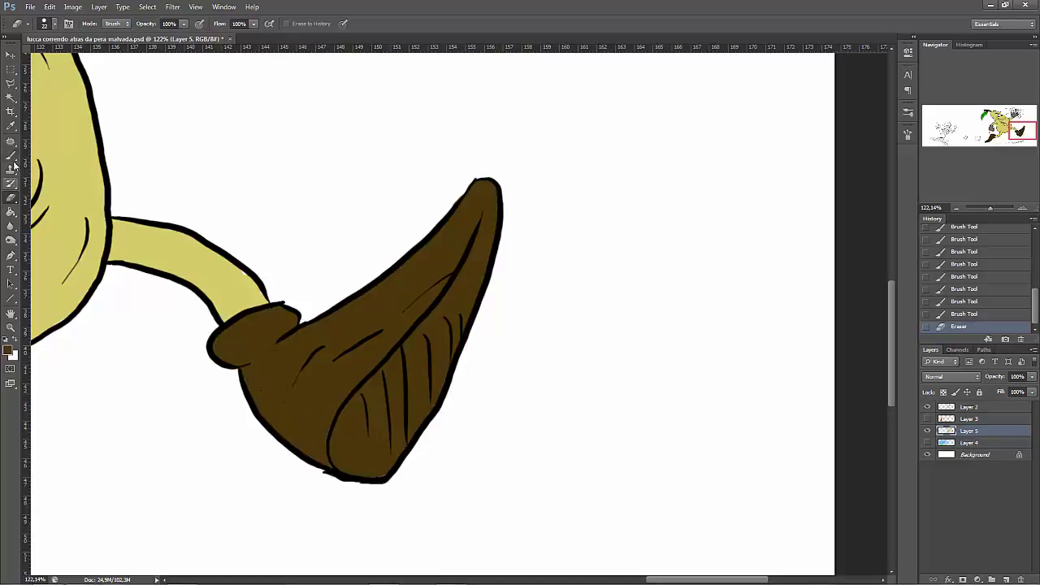
# Step: Choose a pinkish red foreground colour and fill the pear's tongue with the brush
pyautogui.click(12, 156)
pyautogui.moveTo(471, 317); pyautogui.dragTo(886, 431)
pyautogui.click(8, 350)
pyautogui.click(499, 171)
pyautogui.click(615, 143)
pyautogui.moveTo(551, 264)
pyautogui.mouseDown()
pyautogui.moveTo(460, 259)
pyautogui.moveTo(569, 272)
pyautogui.moveTo(583, 306)
pyautogui.mouseUp()
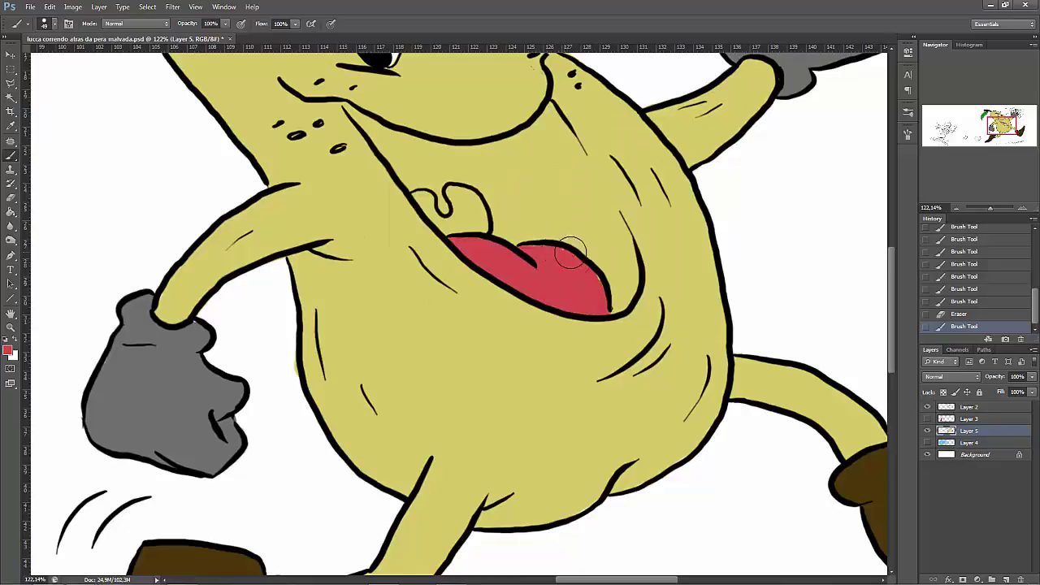
# Step: Choose a darker red and fill the inside of the pear's mouth around the tongue
pyautogui.moveTo(571, 254); pyautogui.dragTo(456, 364)
pyautogui.click(9, 350)
pyautogui.click(481, 232)
pyautogui.click(653, 144)
pyautogui.moveTo(297, 265)
pyautogui.mouseDown()
pyautogui.moveTo(405, 268)
pyautogui.moveTo(333, 305)
pyautogui.moveTo(262, 248)
pyautogui.moveTo(418, 256)
pyautogui.moveTo(402, 293)
pyautogui.mouseUp()
pyautogui.click(8, 351)
pyautogui.click(490, 198)
pyautogui.click(618, 122)
pyautogui.keyDown('alt'); pyautogui.click(378, 240); pyautogui.keyUp('alt')
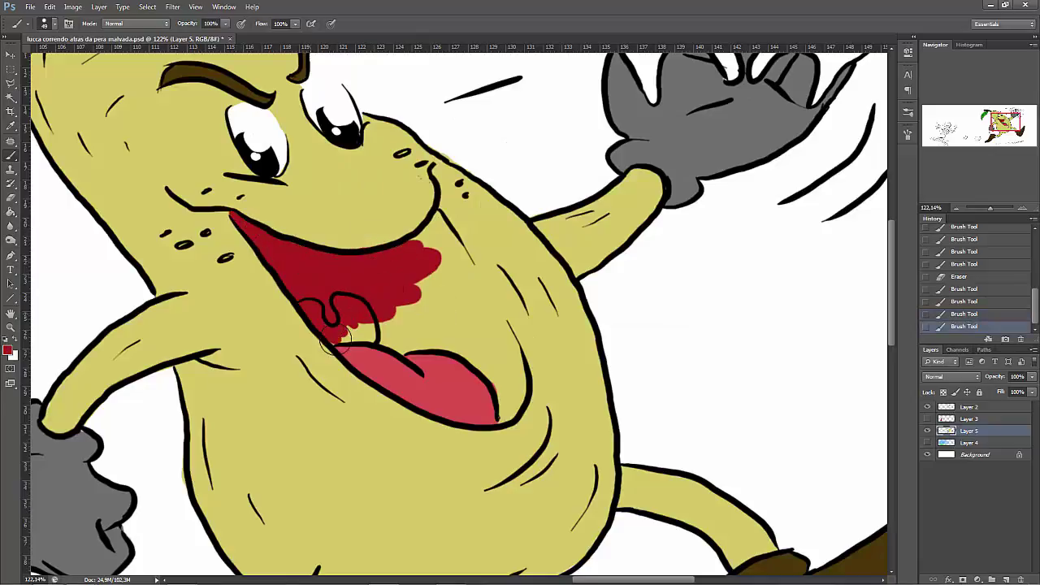
pyautogui.moveTo(327, 339)
pyautogui.mouseDown()
pyautogui.moveTo(394, 342)
pyautogui.moveTo(409, 247)
pyautogui.moveTo(473, 356)
pyautogui.moveTo(472, 344)
pyautogui.moveTo(492, 407)
pyautogui.moveTo(487, 299)
pyautogui.mouseUp()
# Step: Sample the pear's yellow-green and touch up the skin along the edge of the mouth
pyautogui.keyDown('alt'); pyautogui.click(504, 239); pyautogui.keyUp('alt')
pyautogui.moveTo(439, 213); pyautogui.dragTo(539, 314)
pyautogui.moveTo(569, 390); pyautogui.dragTo(622, 162)
# Step: Paint the unfilled glove finger between the two teeth grey and save the document
pyautogui.click(955, 208)
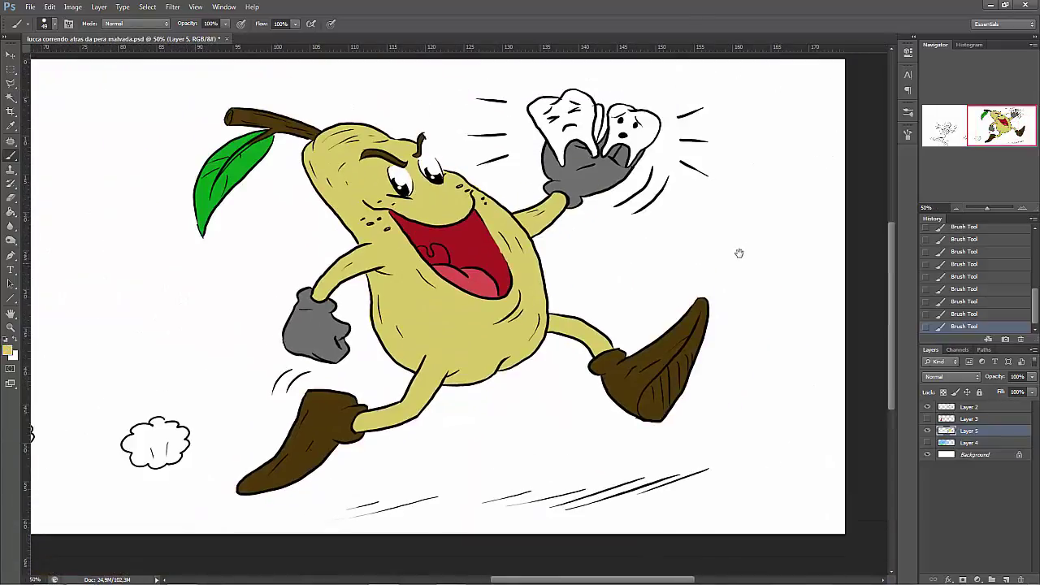
pyautogui.scroll(2, 738, 250)
pyautogui.moveTo(696, 459)
pyautogui.mouseDown()
pyautogui.moveTo(526, 305)
pyautogui.moveTo(364, 412)
pyautogui.mouseUp()
pyautogui.moveTo(345, 200)
pyautogui.mouseDown()
pyautogui.moveTo(331, 267)
pyautogui.moveTo(352, 187)
pyautogui.mouseUp()
pyautogui.moveTo(312, 359); pyautogui.dragTo(824, 202)
pyautogui.hotkey('ctrl', '0')
pyautogui.hotkey('ctrl', '+')
pyautogui.hotkey('ctrl', '+')
pyautogui.hotkey('ctrl', '+')
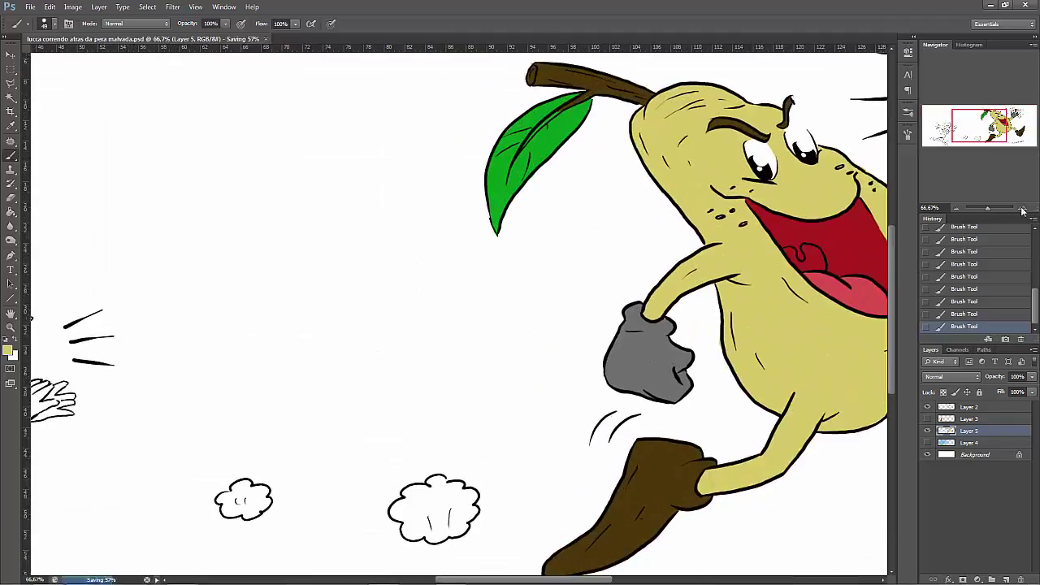
pyautogui.hotkey('ctrl', '+')
# Step: Select the pear's yellow-green skin with the Magic Wand and switch to a 100 px brush
pyautogui.press('w')
pyautogui.click(957, 208)
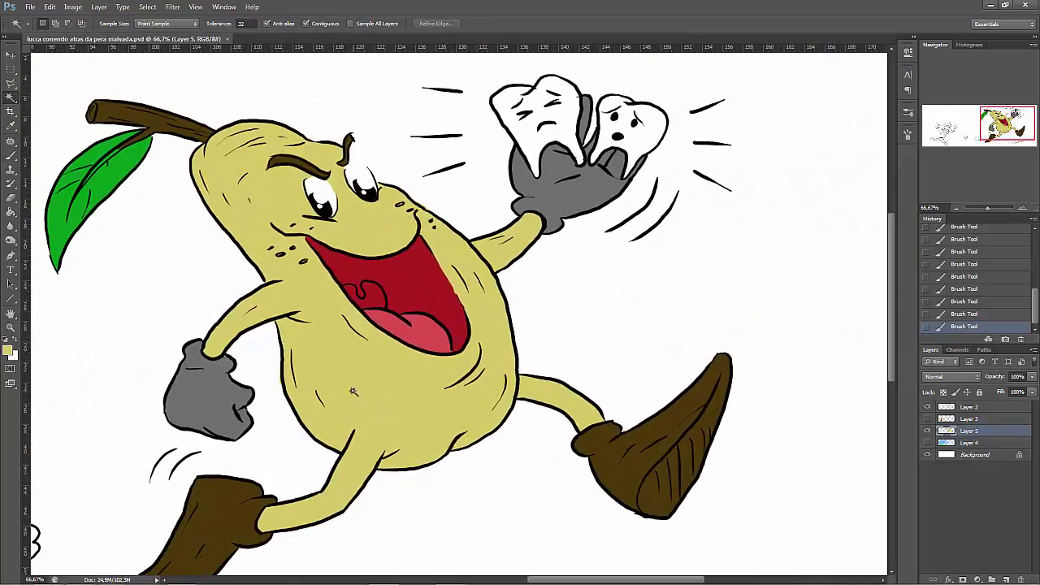
pyautogui.click(321, 259)
pyautogui.press('b')
pyautogui.click(52, 23)
pyautogui.press('Escape')
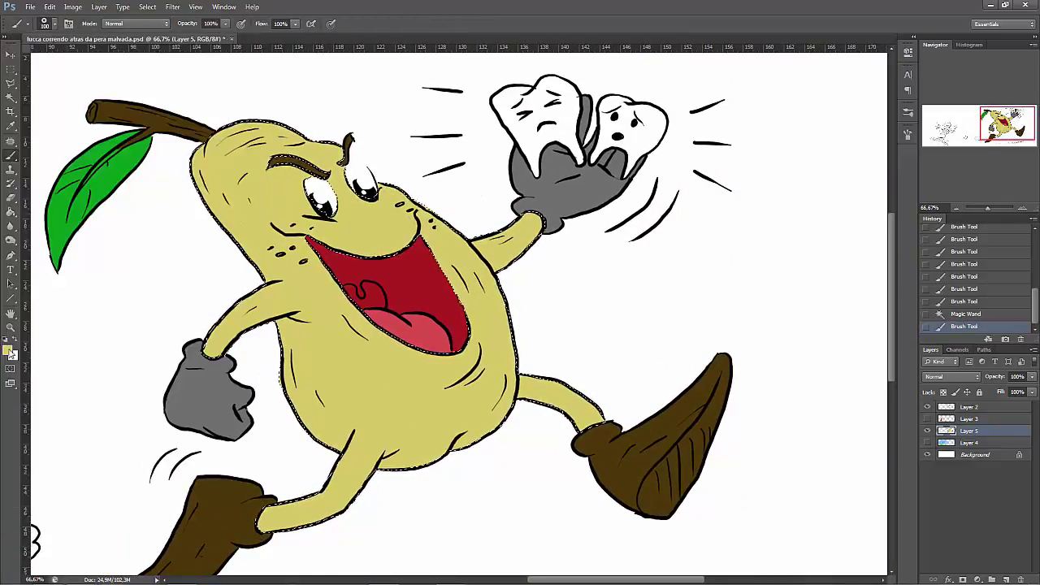
# Step: Shade the edges of the pear's body and head with a darker olive at 33% brush opacity
pyautogui.click(8, 349)
pyautogui.click(662, 147)
pyautogui.moveTo(225, 23); pyautogui.dragTo(187, 40)
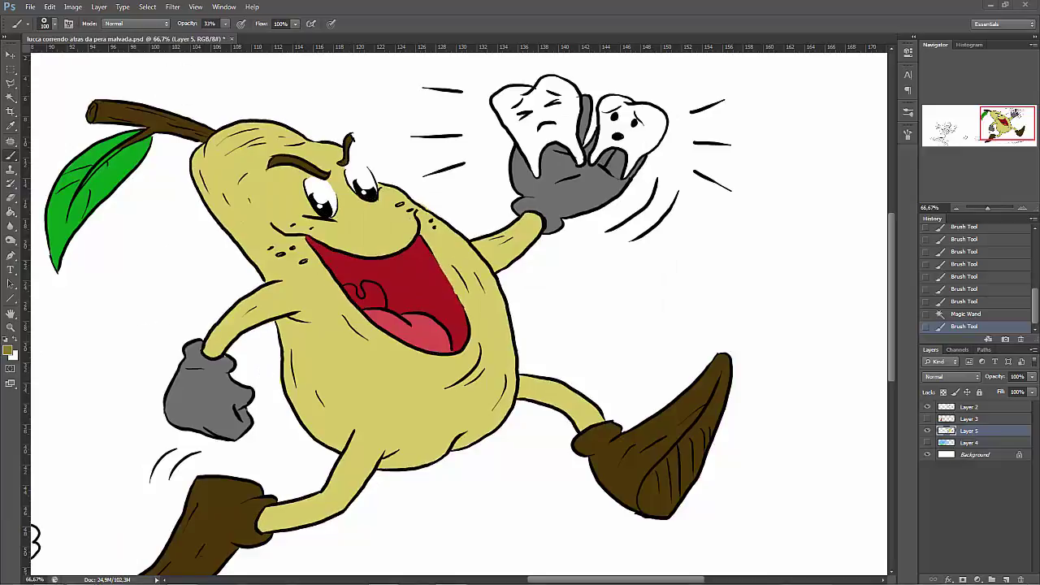
pyautogui.moveTo(399, 473)
pyautogui.mouseDown()
pyautogui.moveTo(504, 408)
pyautogui.moveTo(514, 368)
pyautogui.moveTo(408, 438)
pyautogui.moveTo(287, 378)
pyautogui.moveTo(260, 392)
pyautogui.moveTo(438, 461)
pyautogui.moveTo(475, 426)
pyautogui.moveTo(291, 387)
pyautogui.moveTo(315, 338)
pyautogui.moveTo(223, 227)
pyautogui.moveTo(272, 272)
pyautogui.moveTo(204, 204)
pyautogui.moveTo(262, 236)
pyautogui.mouseUp()
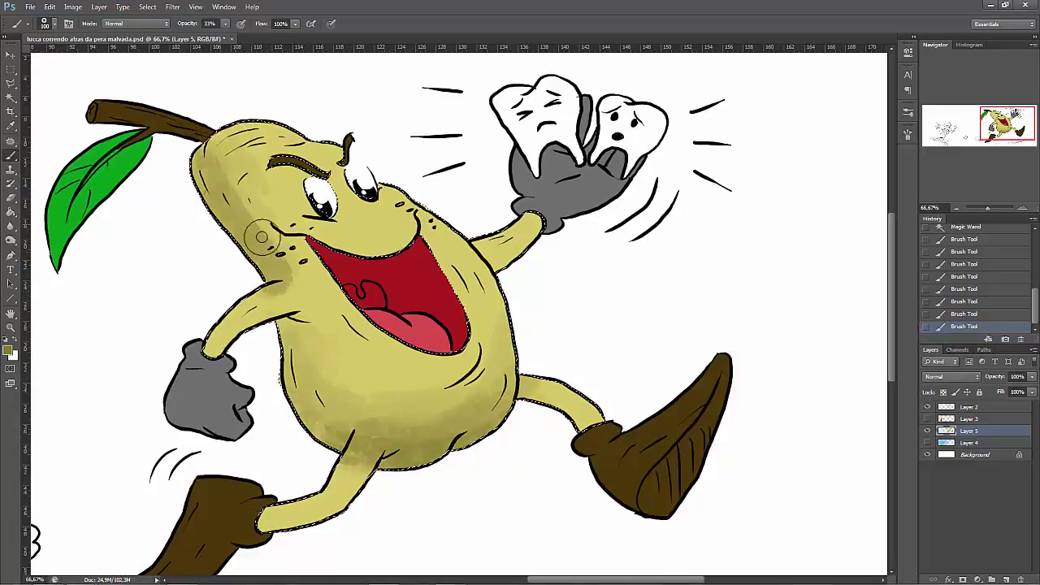
pyautogui.moveTo(294, 280)
pyautogui.mouseDown()
pyautogui.moveTo(281, 370)
pyautogui.moveTo(329, 392)
pyautogui.moveTo(292, 416)
pyautogui.moveTo(425, 411)
pyautogui.moveTo(309, 338)
pyautogui.mouseUp()
# Step: Reduce the brush size and shade the pear's arms and legs with the olive colour
pyautogui.rightClick(308, 338)
pyautogui.moveTo(121, 44); pyautogui.dragTo(93, 45)
pyautogui.press('Return')
pyautogui.moveTo(276, 317)
pyautogui.mouseDown()
pyautogui.moveTo(243, 350)
pyautogui.moveTo(250, 332)
pyautogui.moveTo(294, 533)
pyautogui.moveTo(580, 402)
pyautogui.mouseUp()
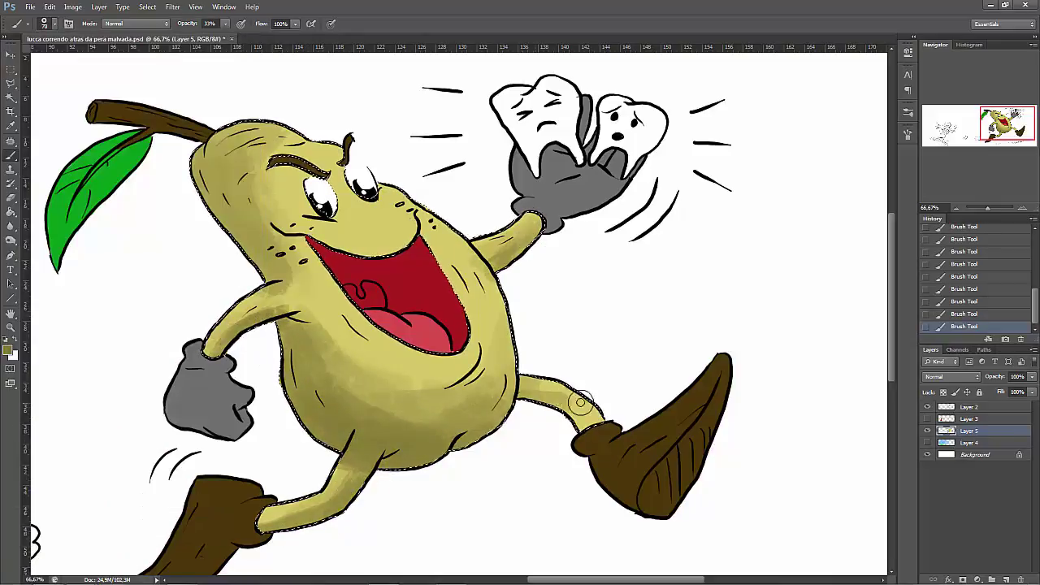
# Step: Paint soft white highlights on the pear's skin with a 30 px brush at 48% opacity
pyautogui.click(44, 23)
pyautogui.moveTo(94, 44); pyautogui.dragTo(69, 45)
pyautogui.press('Return')
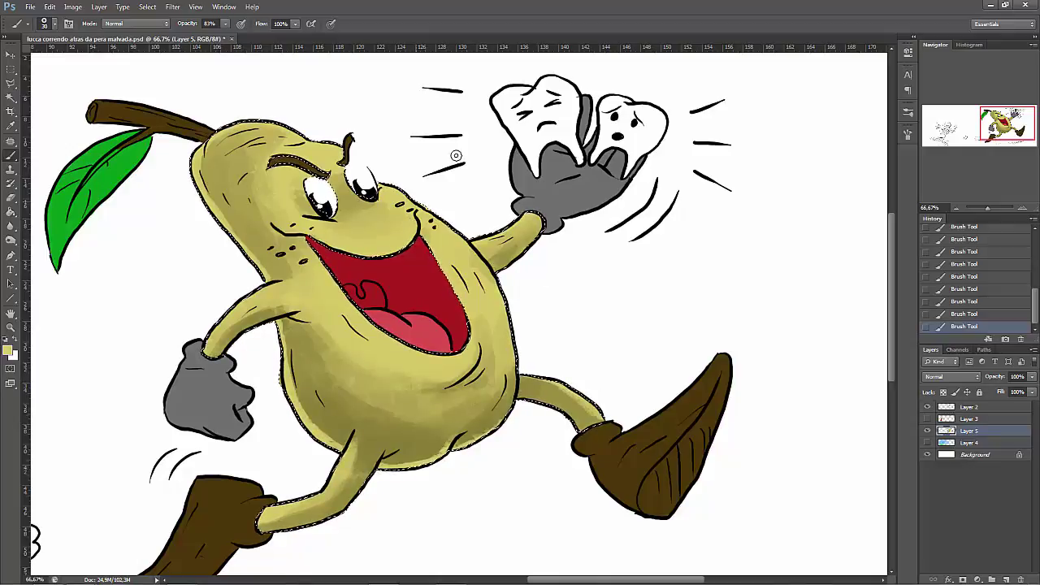
pyautogui.press('x')
pyautogui.press('4')
pyautogui.press('8')
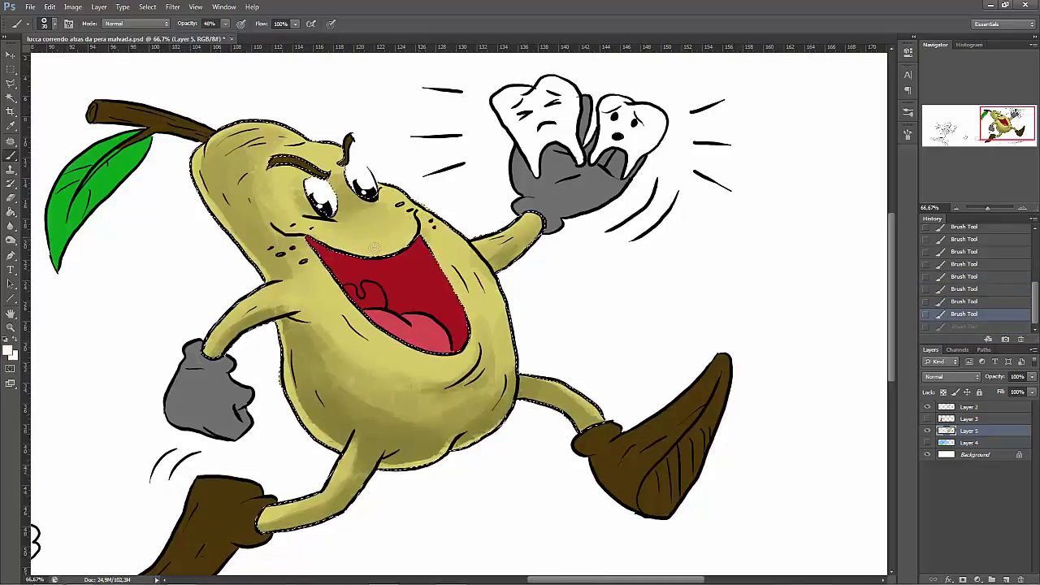
pyautogui.moveTo(284, 293); pyautogui.dragTo(213, 346)
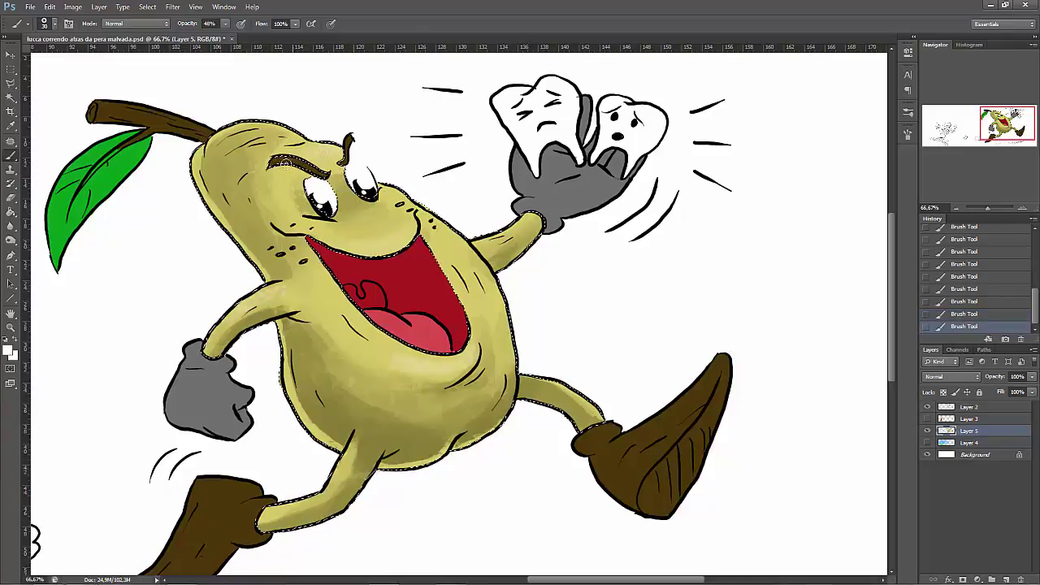
# Step: Select the tongue with the Magic Wand and brush soft highlights on it at 48% opacity
pyautogui.click(12, 97)
pyautogui.click(410, 329)
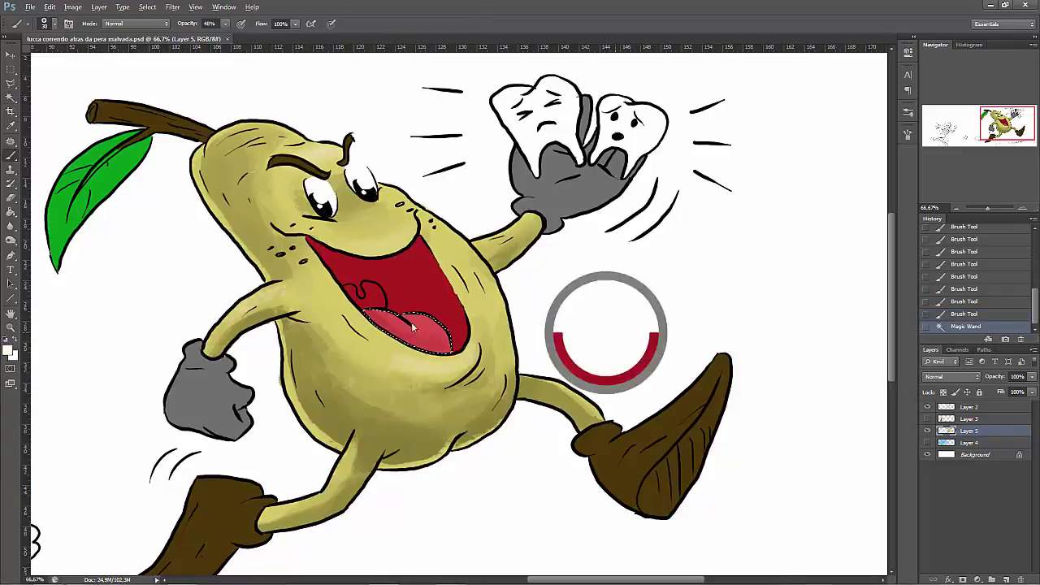
pyautogui.press('b')
# Step: Add the dark red mouth interior to the Magic Wand selection and brush a lighter red over it with a larger brush
pyautogui.click(12, 97)
pyautogui.keyDown('shift'); pyautogui.click(443, 248); pyautogui.keyUp('shift')
pyautogui.press('b')
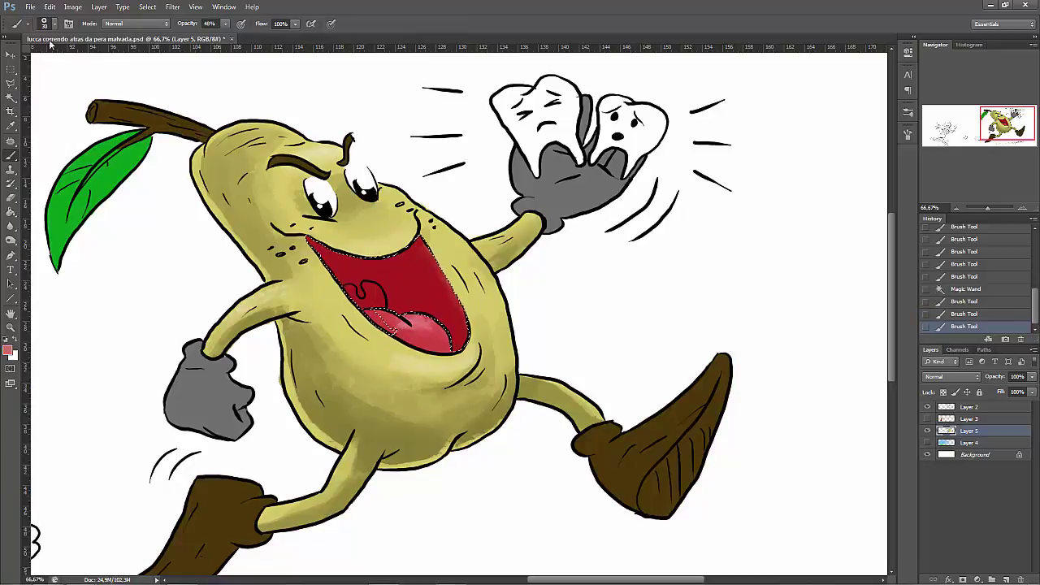
pyautogui.click(53, 24)
pyautogui.click(404, 283)
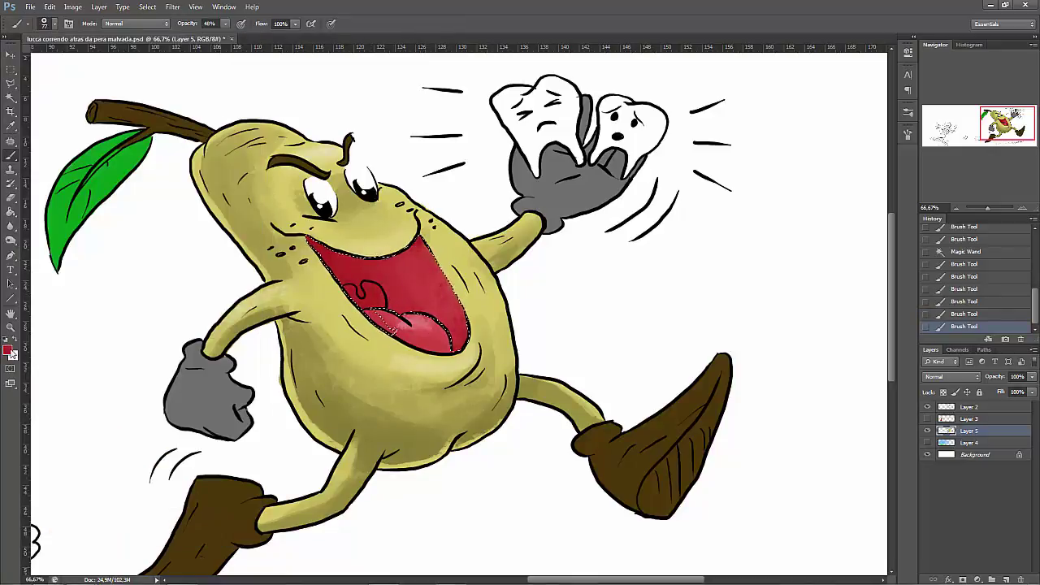
# Step: Undo the last three strokes, then shade the upper mouth and throat with dark red at 48% opacity
pyautogui.hotkey('ctrl', 'alt', 'z')
pyautogui.hotkey('ctrl', 'alt', 'z')
pyautogui.hotkey('ctrl', 'alt', 'z')
pyautogui.press('l')
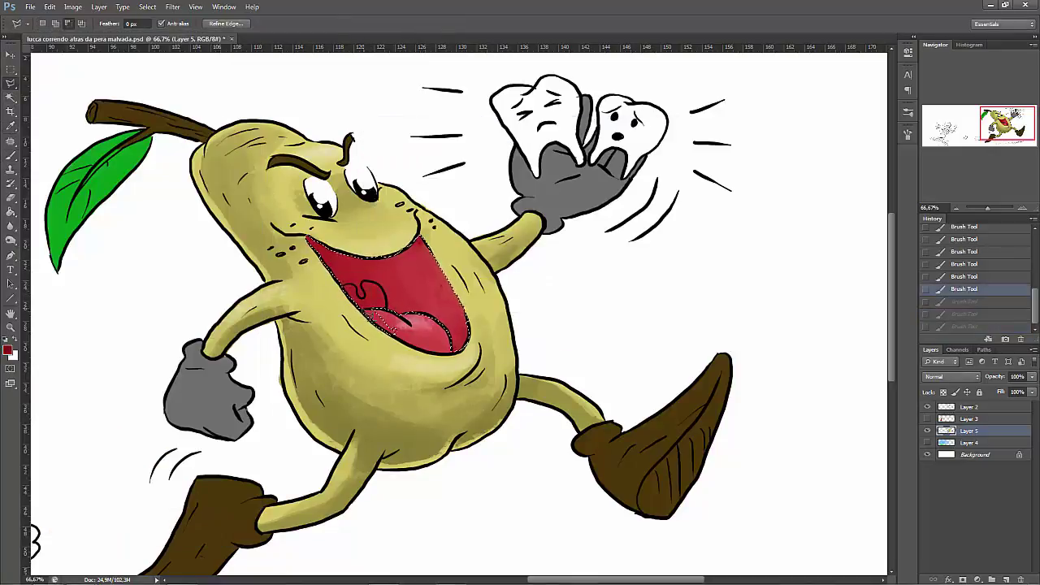
pyautogui.click(349, 333)
pyautogui.press('b')
pyautogui.moveTo(379, 304)
pyautogui.mouseDown()
pyautogui.moveTo(365, 285)
pyautogui.moveTo(368, 300)
pyautogui.mouseUp()
pyautogui.click(8, 349)
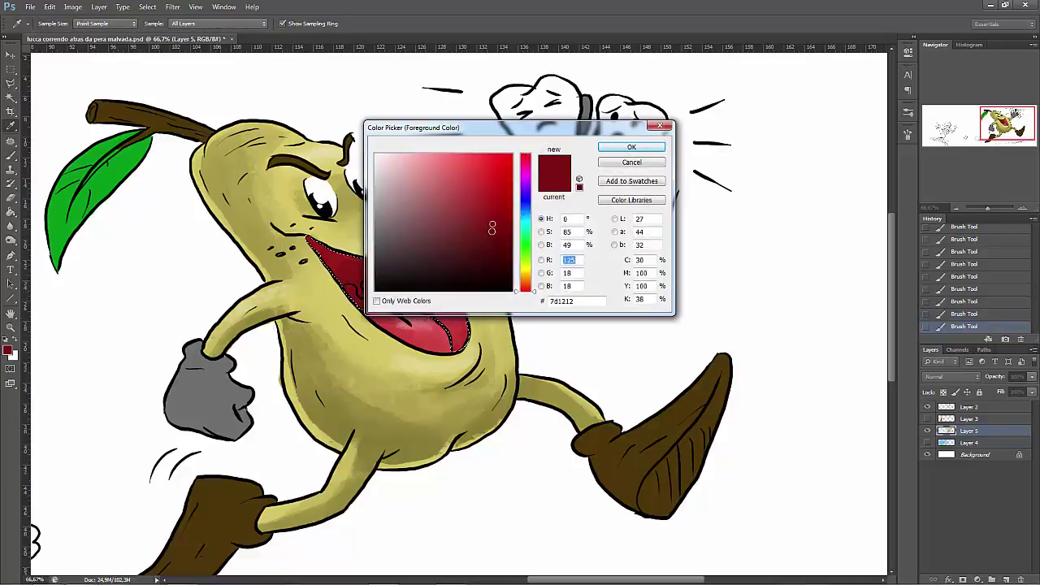
pyautogui.click(629, 144)
# Step: Select all the green sections of the leaf and the brown stem with the Magic Wand
pyautogui.press('w')
pyautogui.click(77, 163)
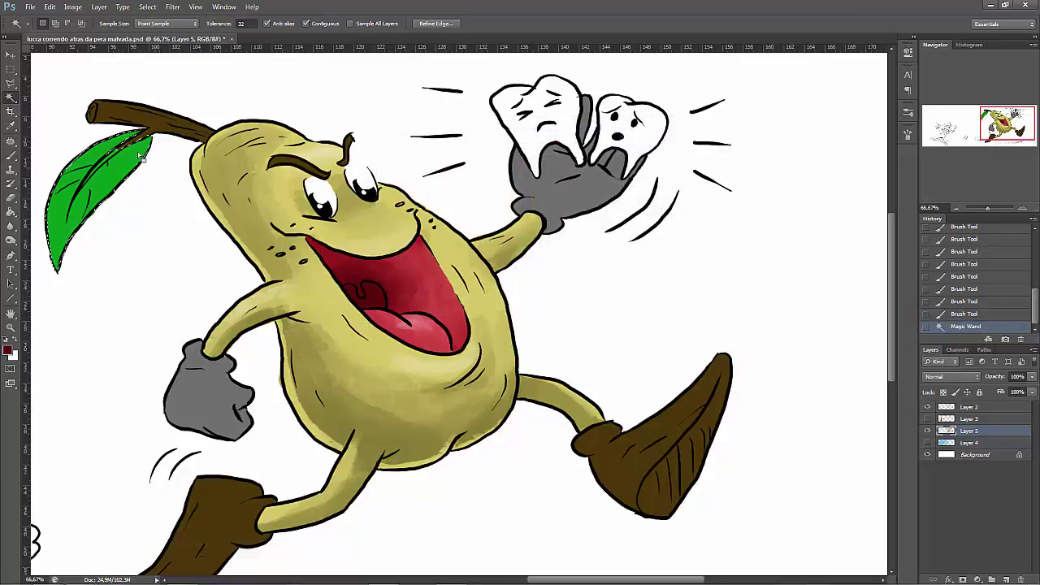
pyautogui.keyDown('shift'); pyautogui.click(122, 134); pyautogui.keyUp('shift')
pyautogui.keyDown('shift'); pyautogui.click(70, 191); pyautogui.keyUp('shift')
pyautogui.keyDown('shift'); pyautogui.click(122, 112); pyautogui.keyUp('shift')
pyautogui.keyDown('shift'); pyautogui.click(191, 131); pyautogui.keyUp('shift')
pyautogui.keyDown('shift'); pyautogui.click(96, 166); pyautogui.keyUp('shift')
# Step: Shade the leaf with a darker green and add soft white highlights along its outer side
pyautogui.press('b')
pyautogui.moveTo(96, 166)
pyautogui.mouseDown()
pyautogui.moveTo(69, 236)
pyautogui.moveTo(130, 146)
pyautogui.moveTo(71, 252)
pyautogui.mouseUp()
pyautogui.click(8, 349)
pyautogui.click(633, 146)
pyautogui.press('x')
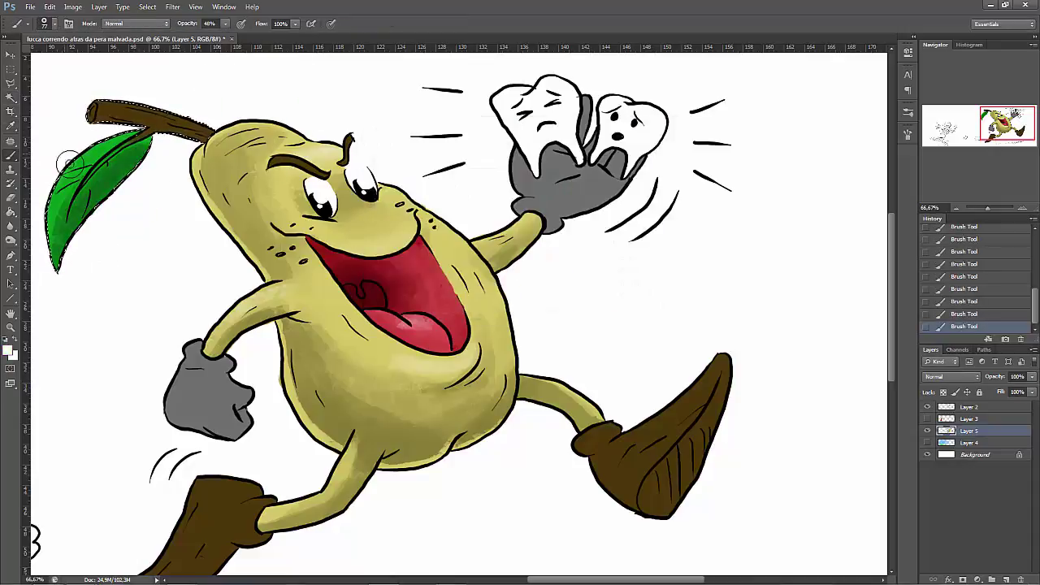
# Step: Select only the brown stem with the Magic Wand and shade it with a near-black brown at 48% opacity
pyautogui.press('w')
pyautogui.click(78, 187)
pyautogui.click(106, 154)
pyautogui.click(10, 160)
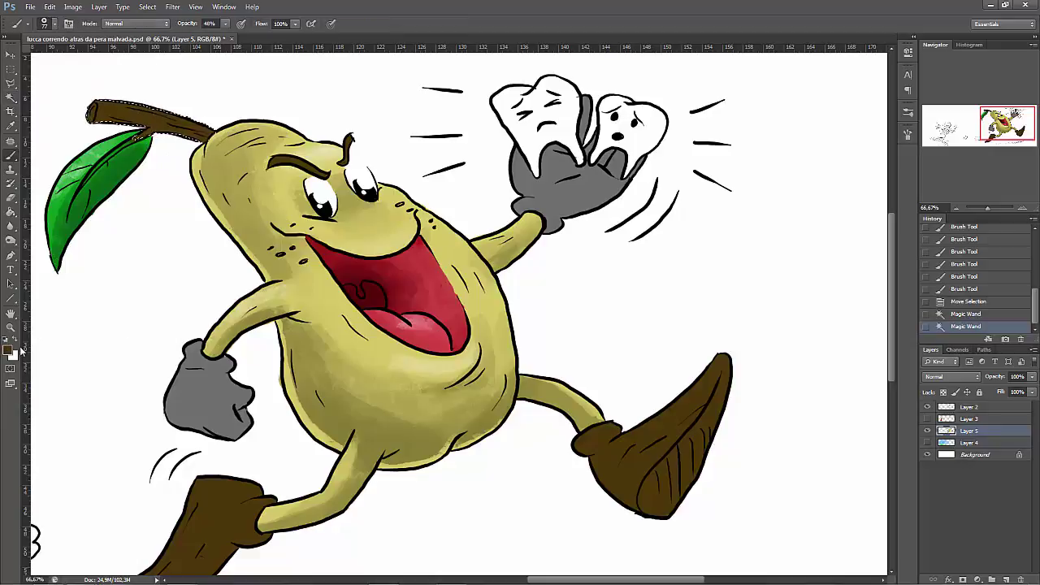
pyautogui.click(9, 349)
pyautogui.click(632, 146)
pyautogui.moveTo(195, 130); pyautogui.dragTo(134, 131)
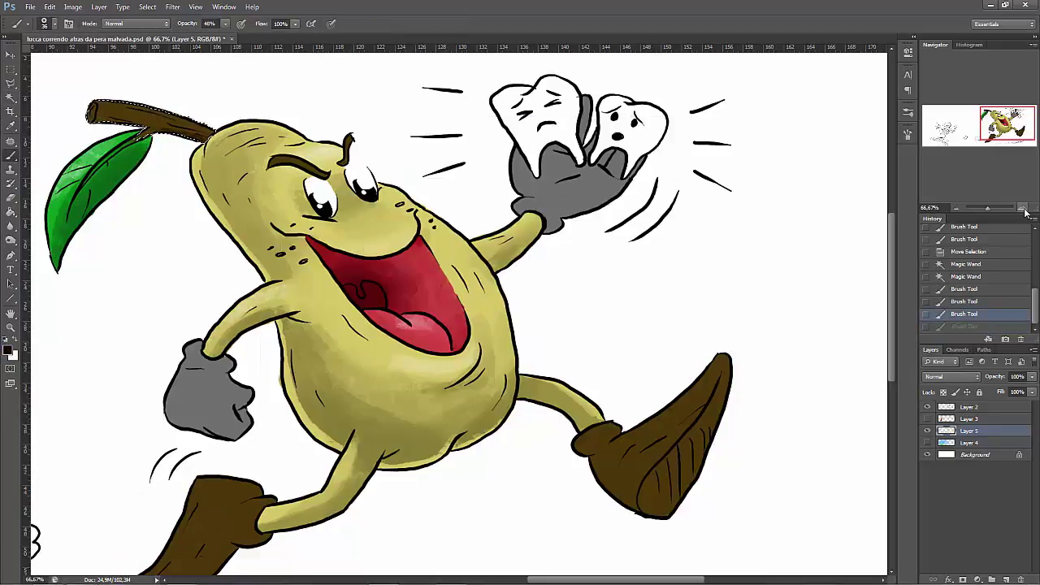
# Step: Select the grey areas of the raised glove around the teeth with the Magic Wand
pyautogui.hotkey('ctrl', '+')
pyautogui.moveTo(308, 241)
pyautogui.mouseDown()
pyautogui.moveTo(707, 296)
pyautogui.moveTo(545, 250)
pyautogui.mouseUp()
pyautogui.keyDown('alt'); pyautogui.click(785, 365); pyautogui.keyUp('alt')
pyautogui.moveTo(736, 183); pyautogui.dragTo(13, 98)
pyautogui.click(13, 98)
pyautogui.click(528, 292)
pyautogui.keyDown('shift'); pyautogui.click(561, 219); pyautogui.keyUp('shift')
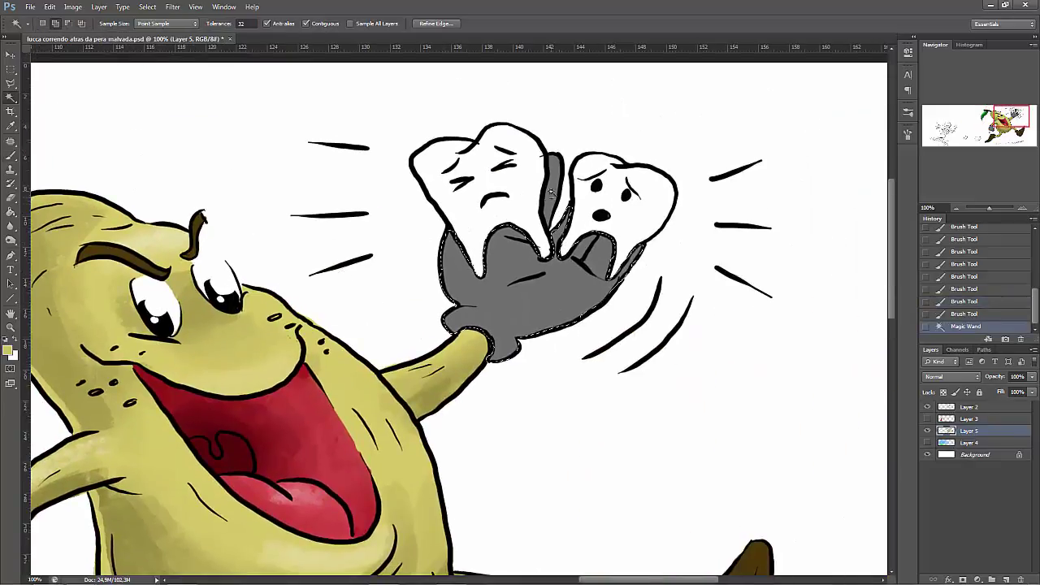
# Step: Adjust the brush size and paint dark shadows on the raised glove's palm and fingers
pyautogui.press('b')
pyautogui.click(44, 23)
pyautogui.moveTo(39, 54); pyautogui.dragTo(50, 54)
pyautogui.press('Return')
pyautogui.moveTo(480, 244)
pyautogui.mouseDown()
pyautogui.moveTo(568, 285)
pyautogui.moveTo(515, 364)
pyautogui.mouseUp()
pyautogui.moveTo(454, 313)
pyautogui.mouseDown()
pyautogui.moveTo(504, 260)
pyautogui.moveTo(534, 274)
pyautogui.moveTo(569, 268)
pyautogui.mouseUp()
# Step: Blend grey tones and light highlights into the raised glove and its cuff with a 20 px brush at 27% opacity
pyautogui.rightClick(494, 320)
pyautogui.click(494, 320)
pyautogui.moveTo(452, 323); pyautogui.dragTo(514, 346)
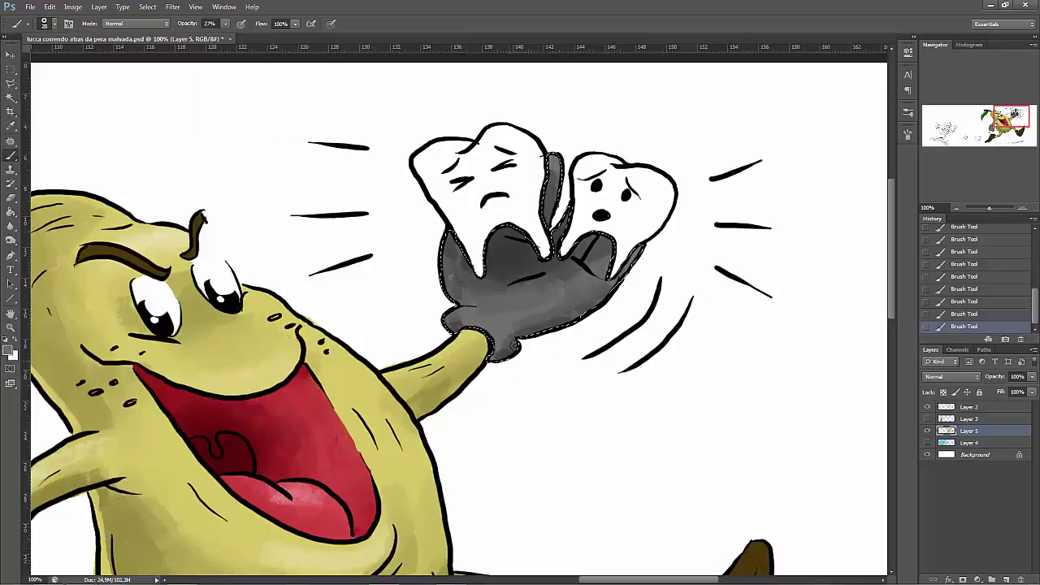
pyautogui.moveTo(570, 279)
pyautogui.mouseDown()
pyautogui.moveTo(556, 227)
pyautogui.moveTo(447, 277)
pyautogui.moveTo(483, 304)
pyautogui.moveTo(465, 293)
pyautogui.mouseUp()
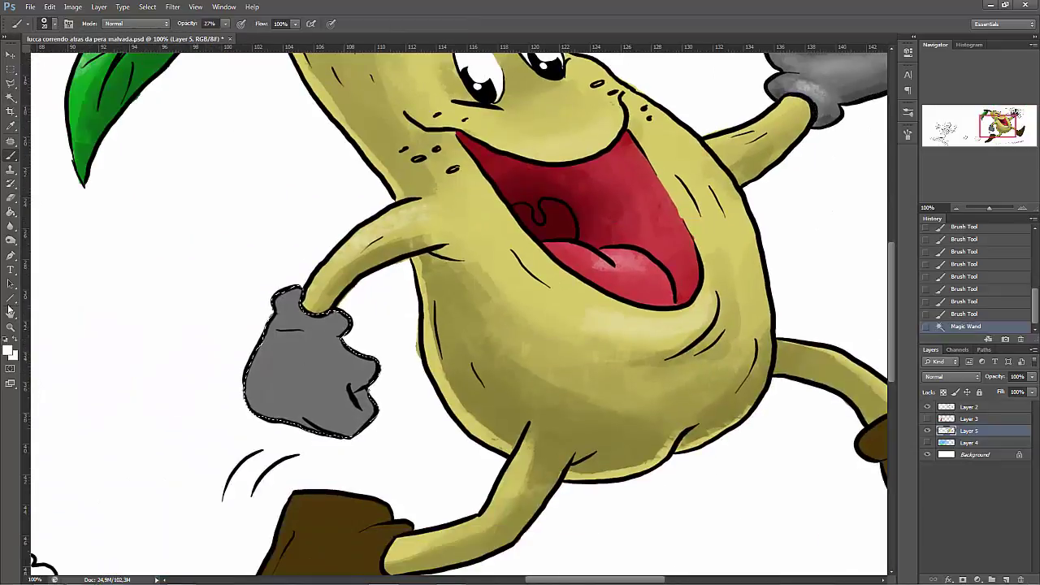
# Step: Shade the lowered glove's knuckles, cuff and underside with black at 27% opacity, redoing the last stroke with a larger brush
pyautogui.moveTo(357, 390)
pyautogui.mouseDown()
pyautogui.moveTo(385, 413)
pyautogui.moveTo(367, 395)
pyautogui.mouseUp()
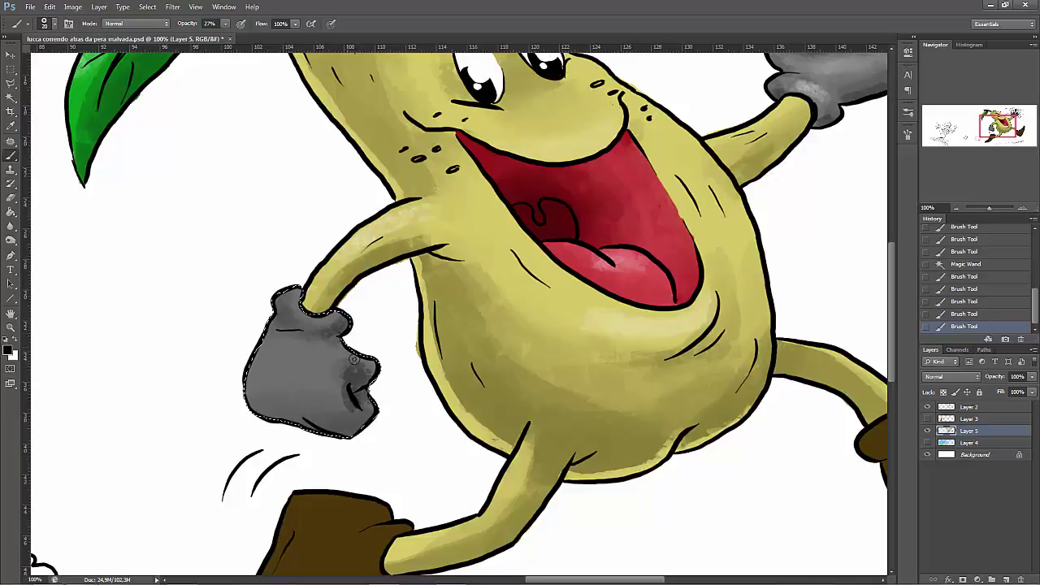
pyautogui.hotkey('ctrl', 'z')
pyautogui.moveTo(355, 359)
pyautogui.mouseDown()
pyautogui.moveTo(357, 382)
pyautogui.moveTo(326, 418)
pyautogui.moveTo(343, 419)
pyautogui.mouseUp()
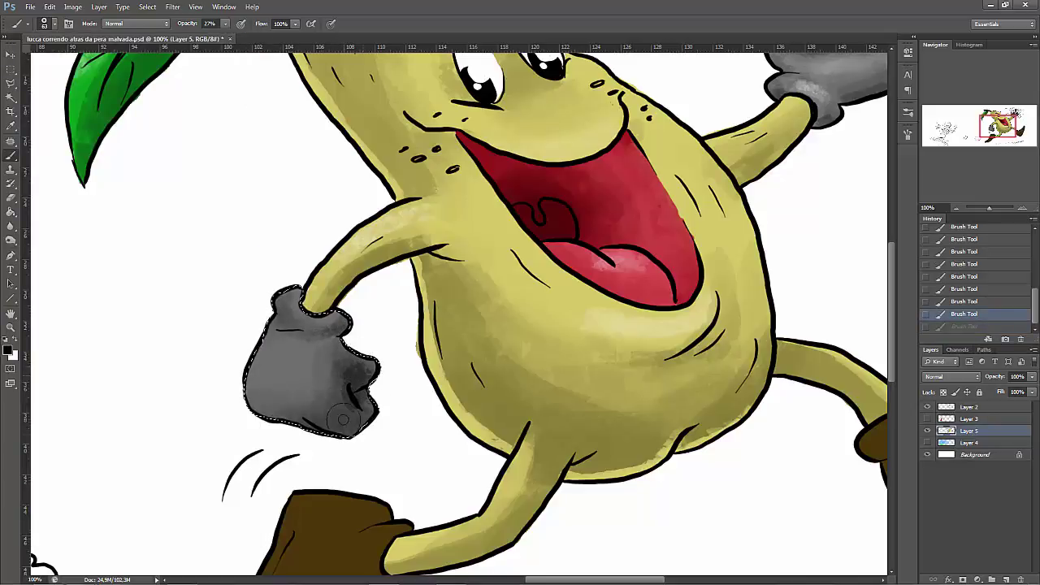
pyautogui.moveTo(370, 380); pyautogui.dragTo(341, 390)
# Step: Set the brush to 27 px and 68% opacity and paint lighter grey along the lowered glove's bottom edge
pyautogui.rightClick(243, 406)
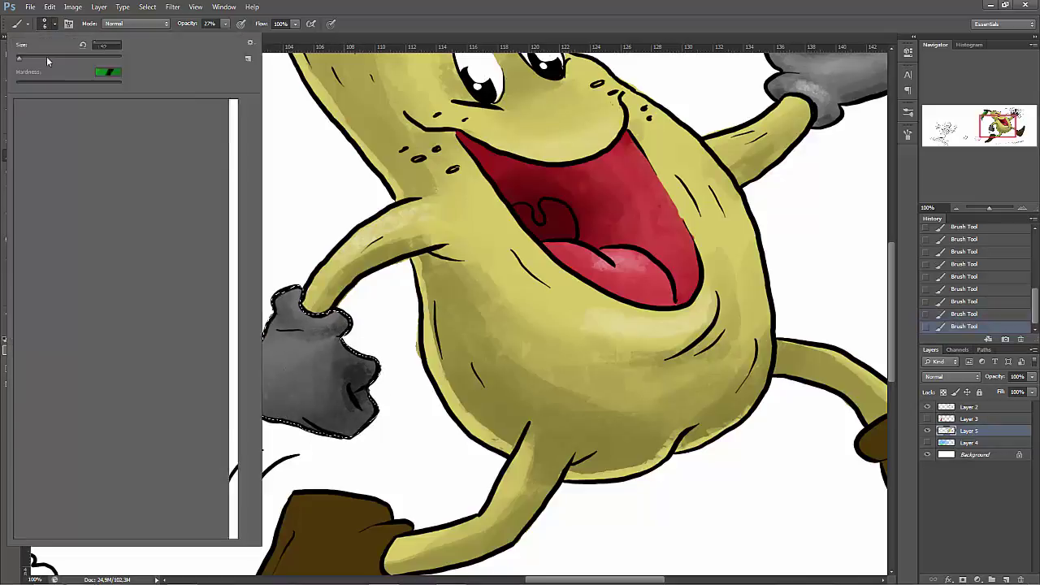
pyautogui.press('Escape')
pyautogui.press('6')
pyautogui.press('8')
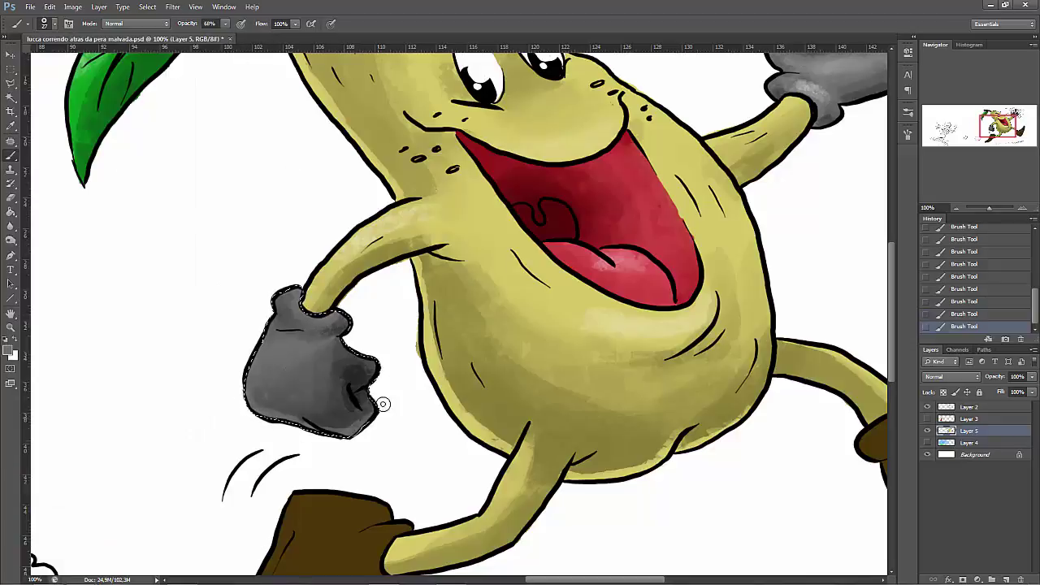
# Step: Undo the strong white highlight on the lowered glove and repaint it softly at 22% opacity
pyautogui.press('2')
pyautogui.press('2')
pyautogui.hotkey('ctrl', 'z')
pyautogui.hotkey('ctrl', 'z')
pyautogui.hotkey('ctrl', 'z')
pyautogui.hotkey('ctrl', 'z')
pyautogui.hotkey('ctrl', 'z')
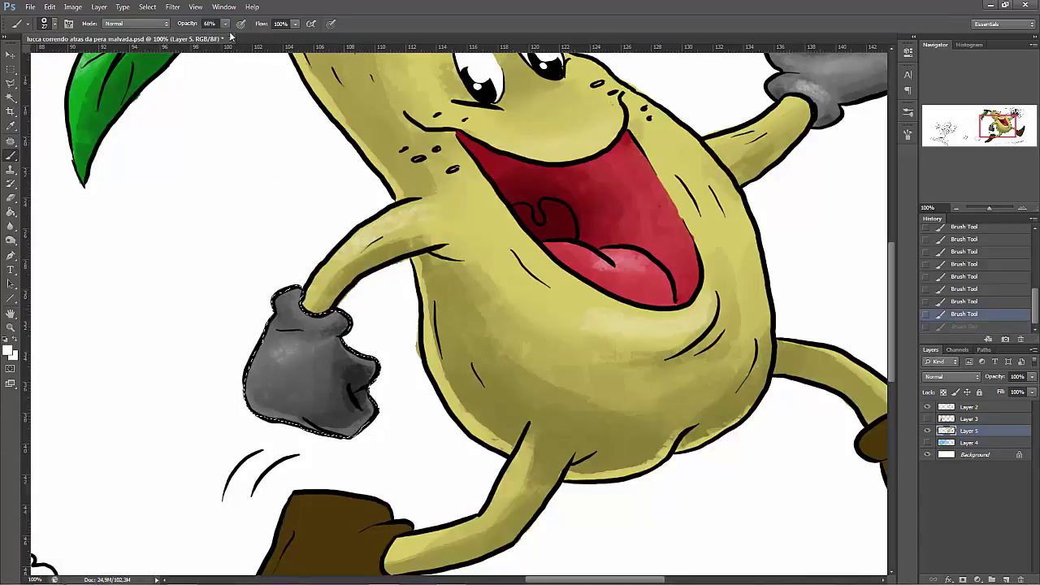
pyautogui.moveTo(309, 362)
pyautogui.mouseDown()
pyautogui.moveTo(275, 354)
pyautogui.moveTo(289, 362)
pyautogui.mouseUp()
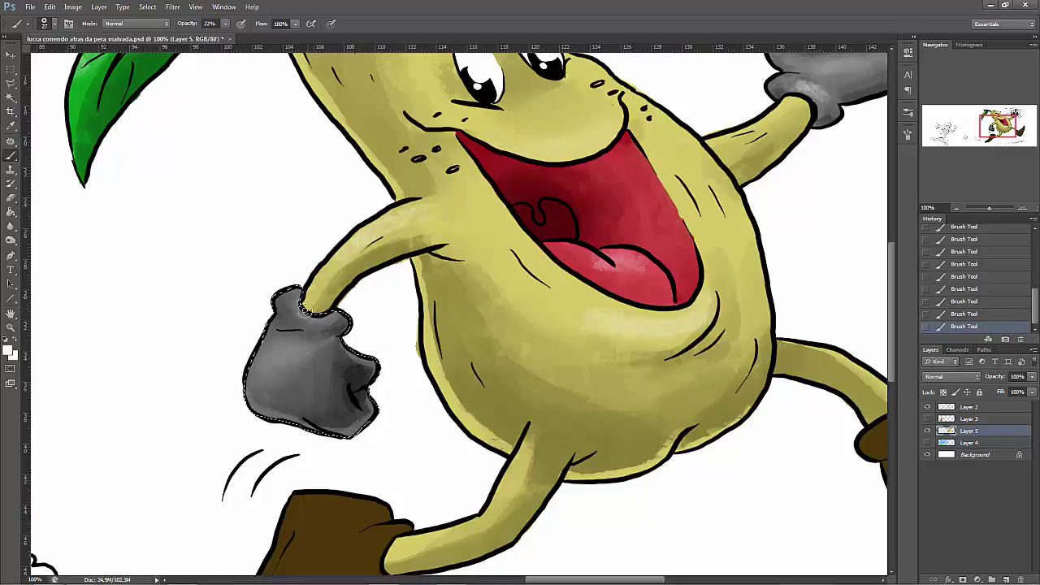
# Step: Select the rear shoe with the Magic Wand and start shading it with a darker brown at 11% opacity
pyautogui.scroll(-4, 263, 391)
pyautogui.hscroll(-2, 262, 391)
pyautogui.press('w')
pyautogui.click(443, 433)
pyautogui.click(10, 351)
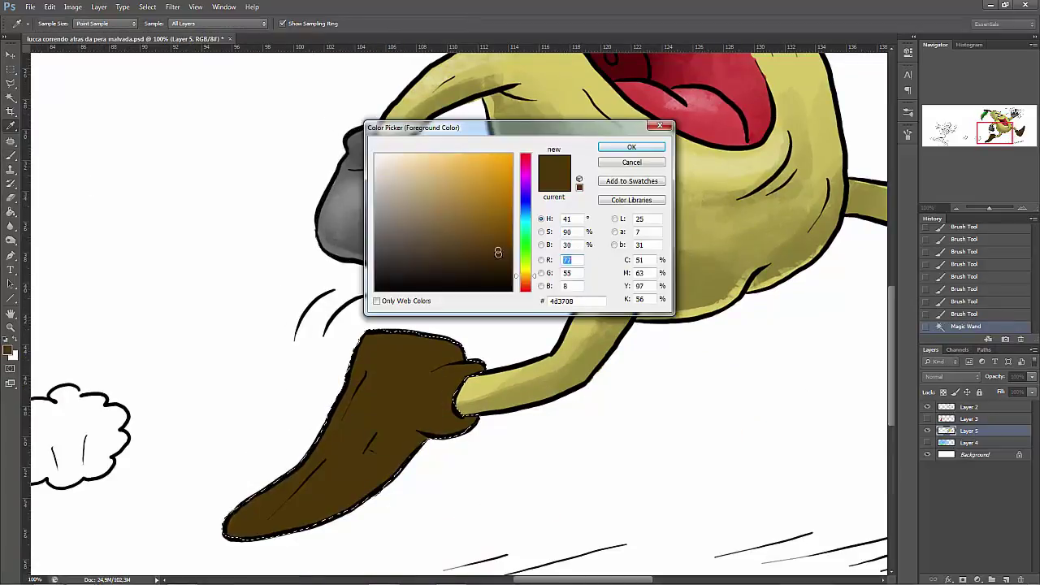
pyautogui.press('Return')
pyautogui.press('b')
pyautogui.moveTo(431, 402); pyautogui.dragTo(377, 502)
pyautogui.press('1')
pyautogui.press('1')
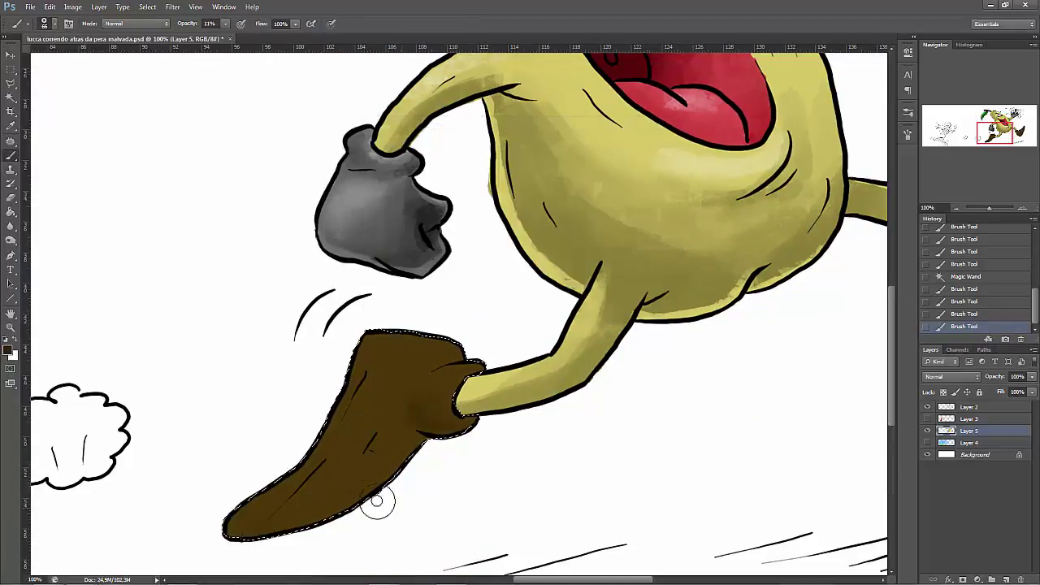
# Step: Deepen the rear shoe's shadows with a near-black brown, raising the brush opacity to 55%
pyautogui.click(10, 351)
pyautogui.press('Return')
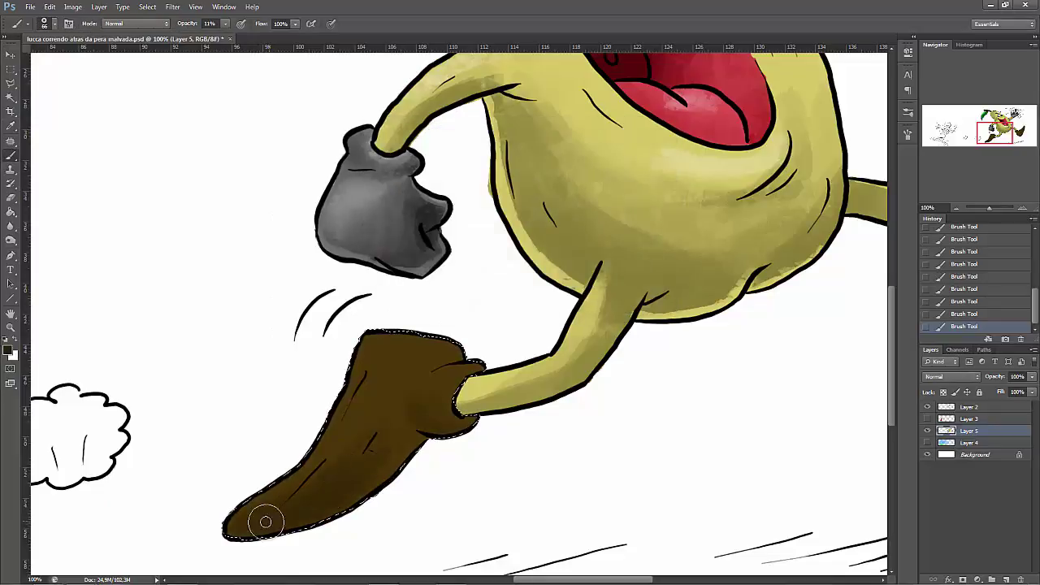
pyautogui.press('5')
pyautogui.press('5')
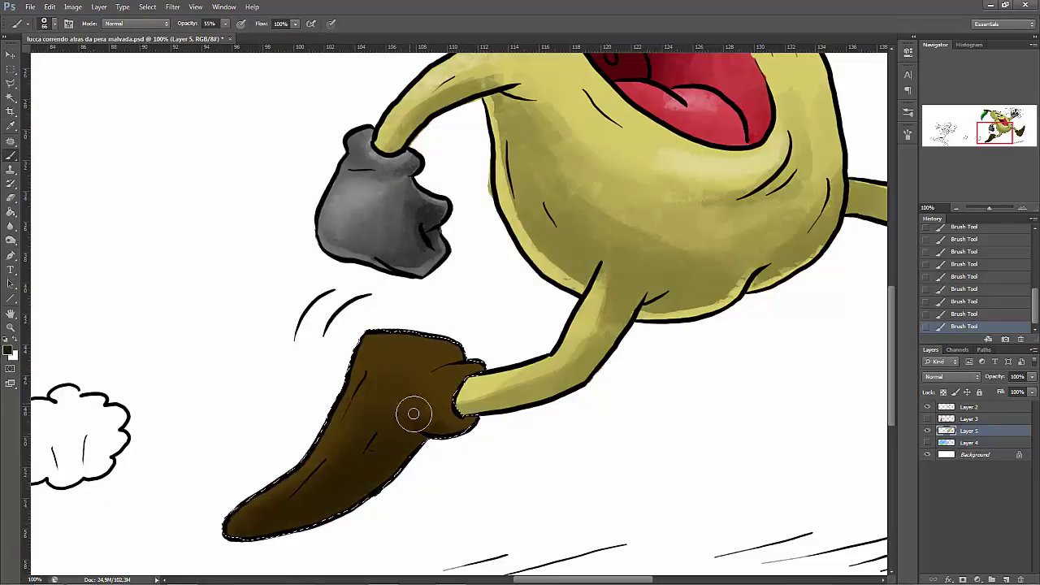
pyautogui.moveTo(414, 414); pyautogui.dragTo(435, 394)
pyautogui.moveTo(391, 360); pyautogui.dragTo(332, 371)
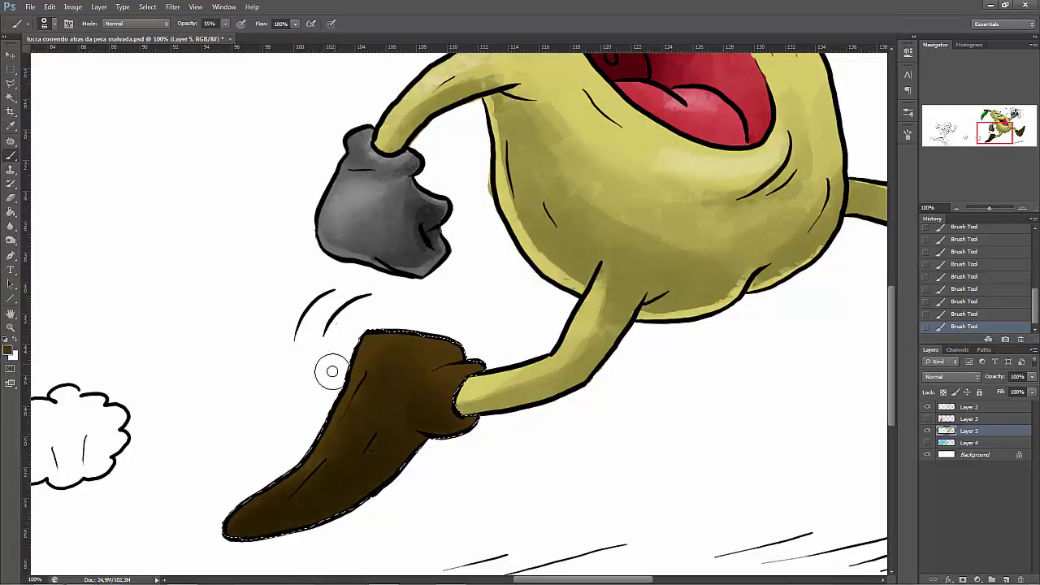
# Step: Undo the last rear shoe stroke and add highlights along its edges with a smaller brush in the pear's yellow-green
pyautogui.rightClick(223, 535)
pyautogui.press('Escape')
pyautogui.hotkey('ctrl', 'z')
pyautogui.press('x')
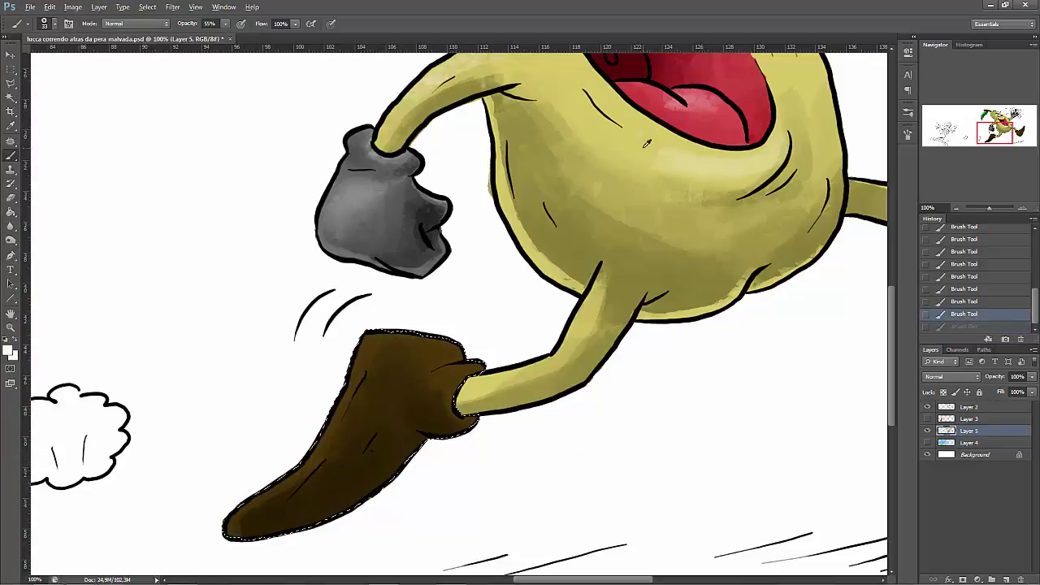
pyautogui.keyDown('alt'); pyautogui.click(647, 143); pyautogui.keyUp('alt')
# Step: Select the whole front shoe with the Magic Wand and ready the brush with a near-black colour
pyautogui.hscroll(10, 375, 329)
pyautogui.press('w')
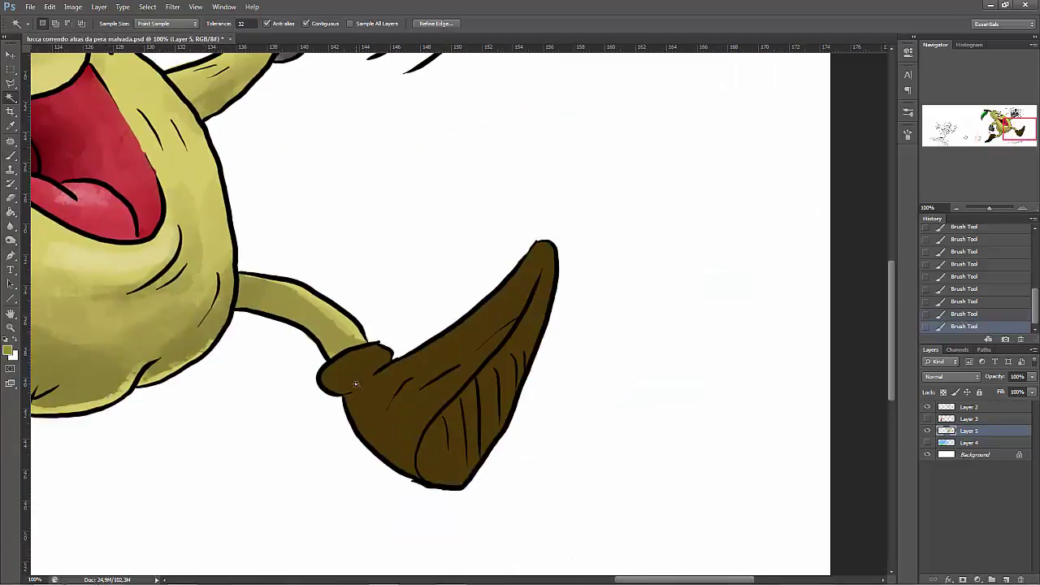
pyautogui.click(40, 344)
pyautogui.press('d')
pyautogui.press('b')
pyautogui.moveTo(414, 434); pyautogui.dragTo(442, 385)
pyautogui.hscroll(6, 441, 385)
pyautogui.hotkey('ctrl', 'r')
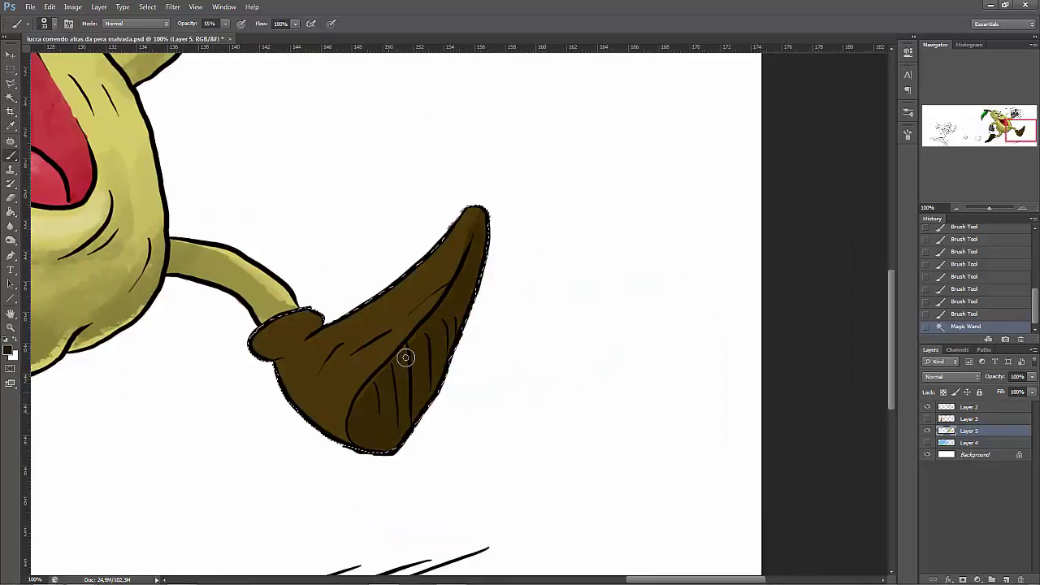
# Step: Shade the front shoe's sole, heel and cuff at 55% opacity and add yellow-green highlights near its tip
pyautogui.moveTo(268, 330); pyautogui.dragTo(294, 417)
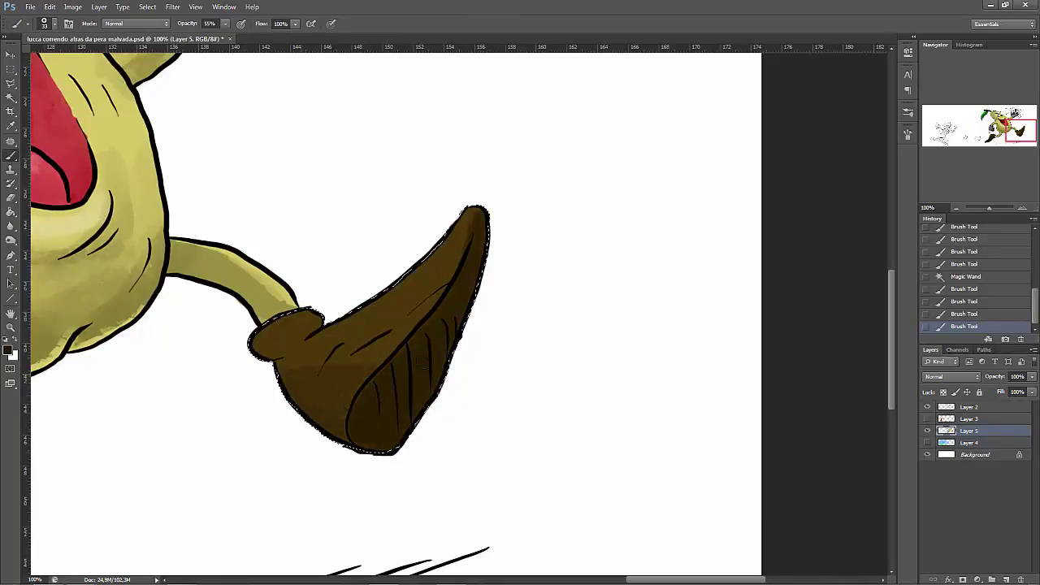
pyautogui.moveTo(260, 358); pyautogui.dragTo(266, 354)
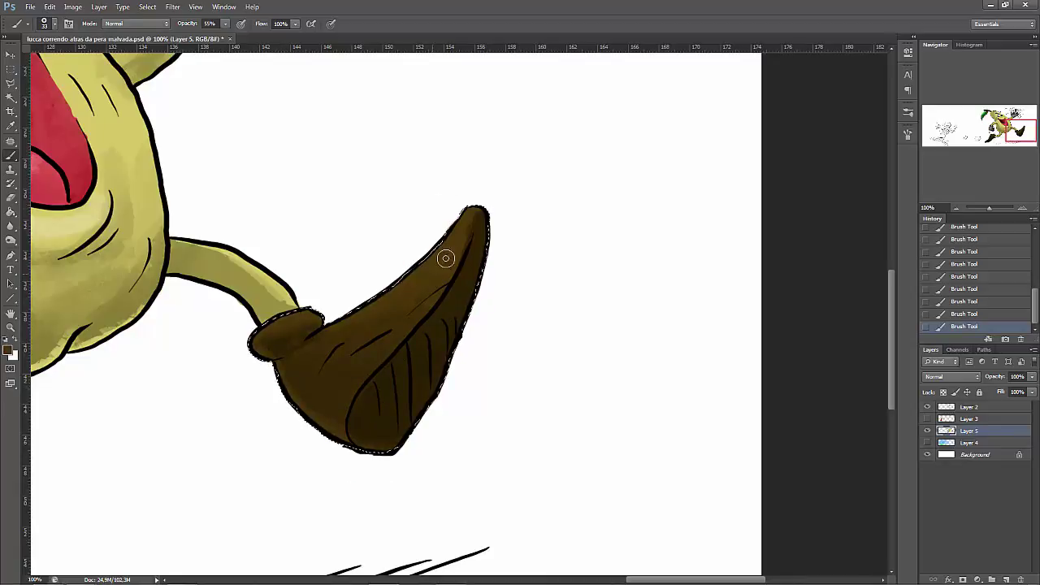
pyautogui.moveTo(472, 213); pyautogui.dragTo(397, 269)
pyautogui.keyDown('alt'); pyautogui.click(136, 210); pyautogui.keyUp('alt')
pyautogui.moveTo(483, 190)
pyautogui.mouseDown()
pyautogui.moveTo(413, 262)
pyautogui.moveTo(732, 391)
pyautogui.mouseUp()
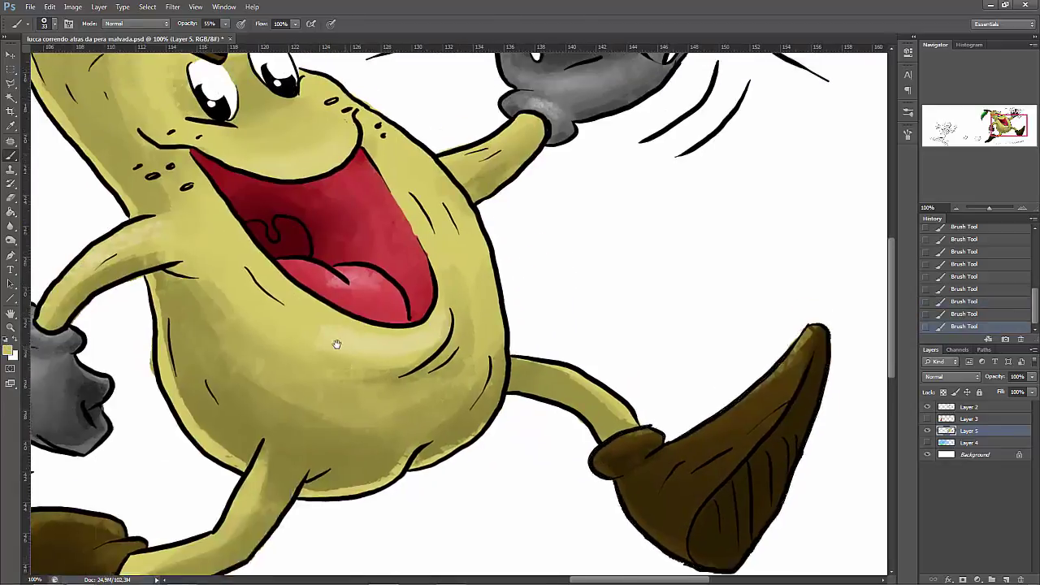
# Step: Clear the selection and paint the mouth's edge up to the outline with red sampled from the mouth
pyautogui.keyDown('alt'); pyautogui.click(399, 228); pyautogui.keyUp('alt')
pyautogui.press('m')
pyautogui.click(11, 156)
pyautogui.doubleClick(386, 227)
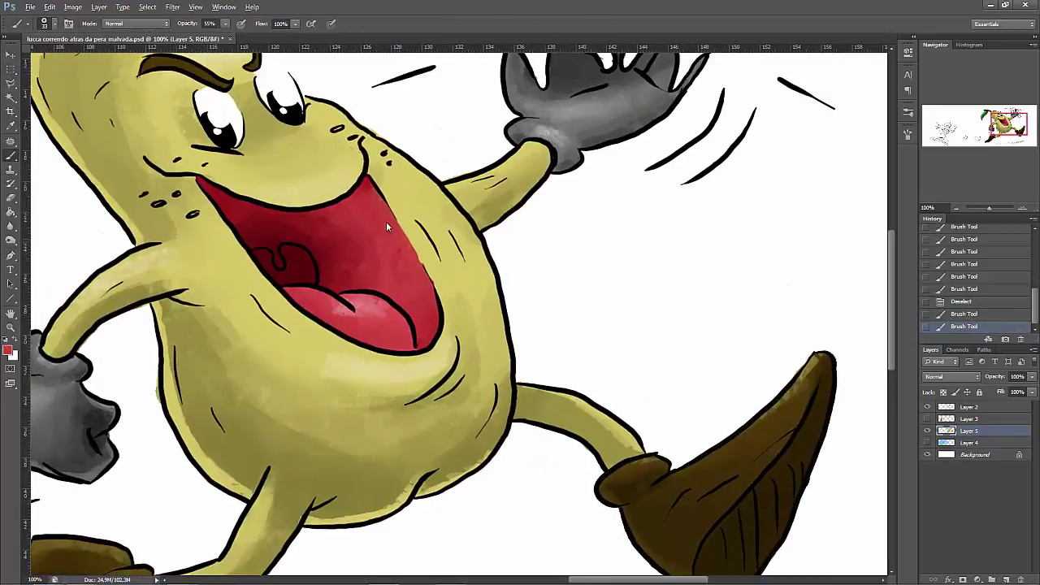
pyautogui.moveTo(417, 280); pyautogui.dragTo(391, 227)
pyautogui.moveTo(390, 227); pyautogui.dragTo(439, 292)
# Step: Brush a soft red blush across the face below the eyes, undo the stray last stroke and swap to white
pyautogui.moveTo(338, 203)
pyautogui.mouseDown()
pyautogui.moveTo(268, 227)
pyautogui.moveTo(342, 219)
pyautogui.moveTo(294, 217)
pyautogui.moveTo(274, 230)
pyautogui.mouseUp()
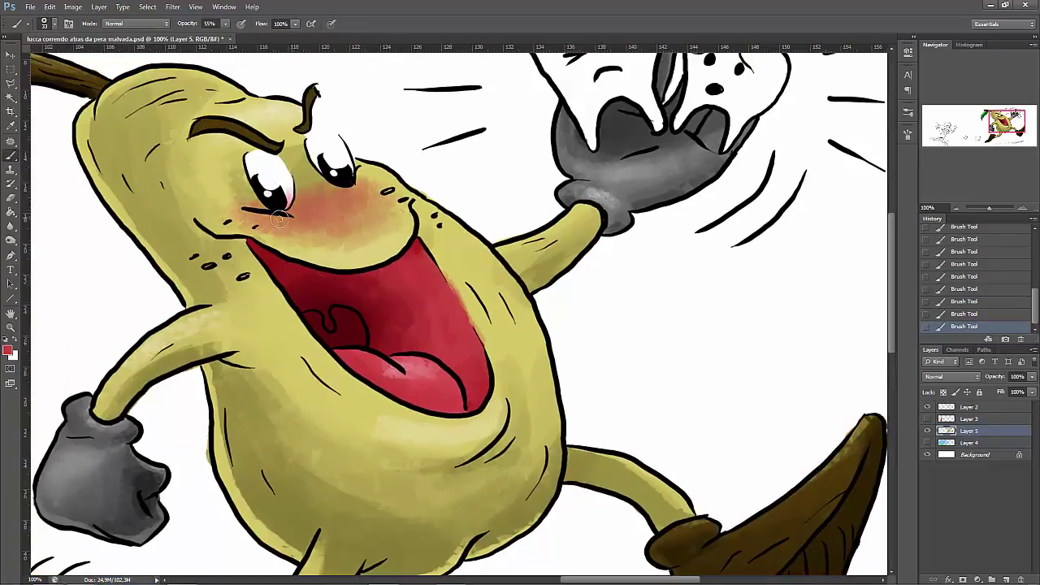
pyautogui.hotkey('ctrl', 'z')
pyautogui.press('x')
# Step: Erase stray paint and rough outline edges around the pear's body and the held teeth on Layer 5 and Layer 2
pyautogui.press('e')
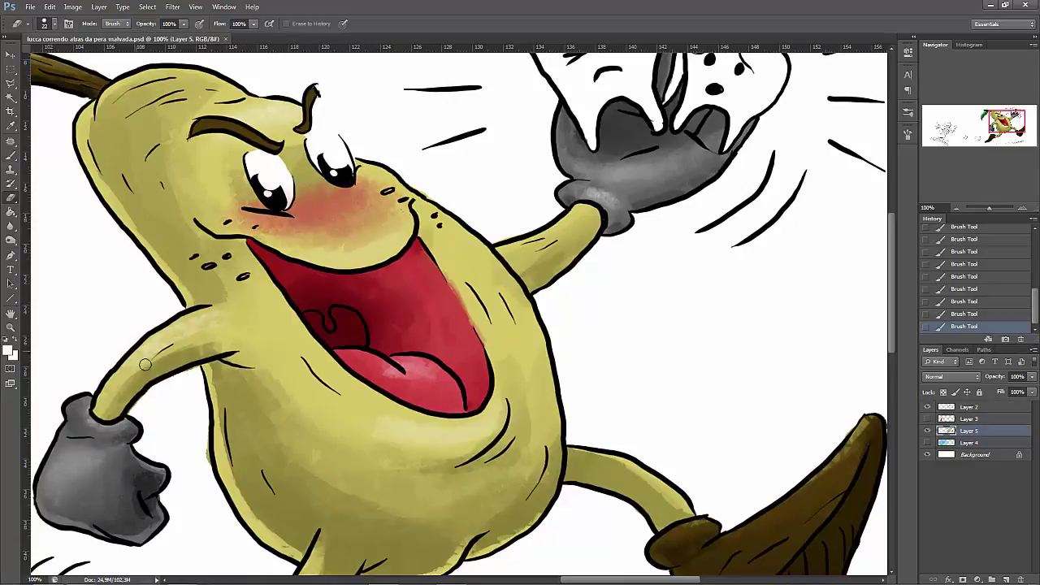
pyautogui.scroll(-2, 695, 156)
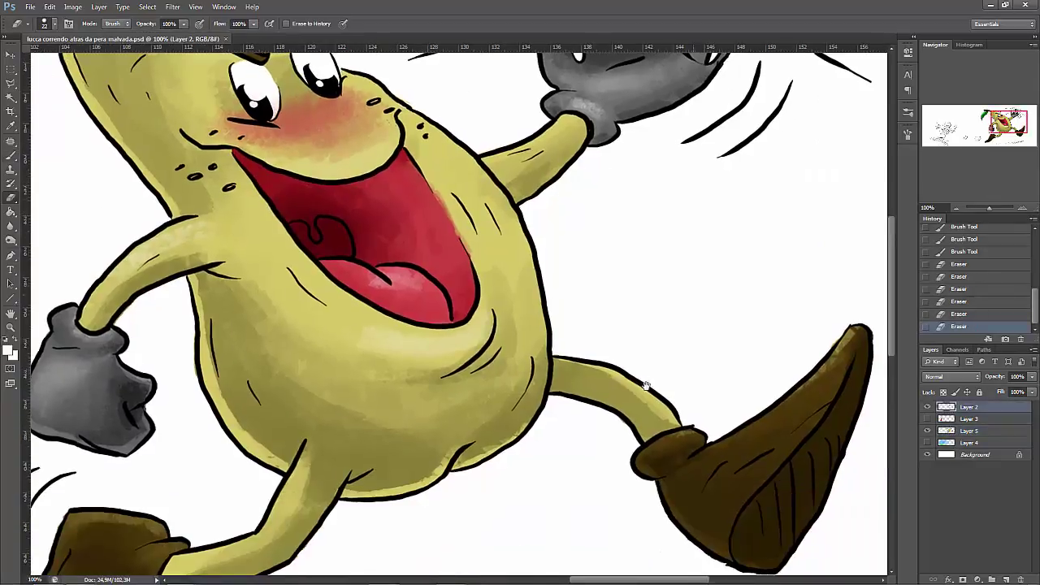
pyautogui.scroll(4, 695, 156)
pyautogui.hscroll(5, 695, 156)
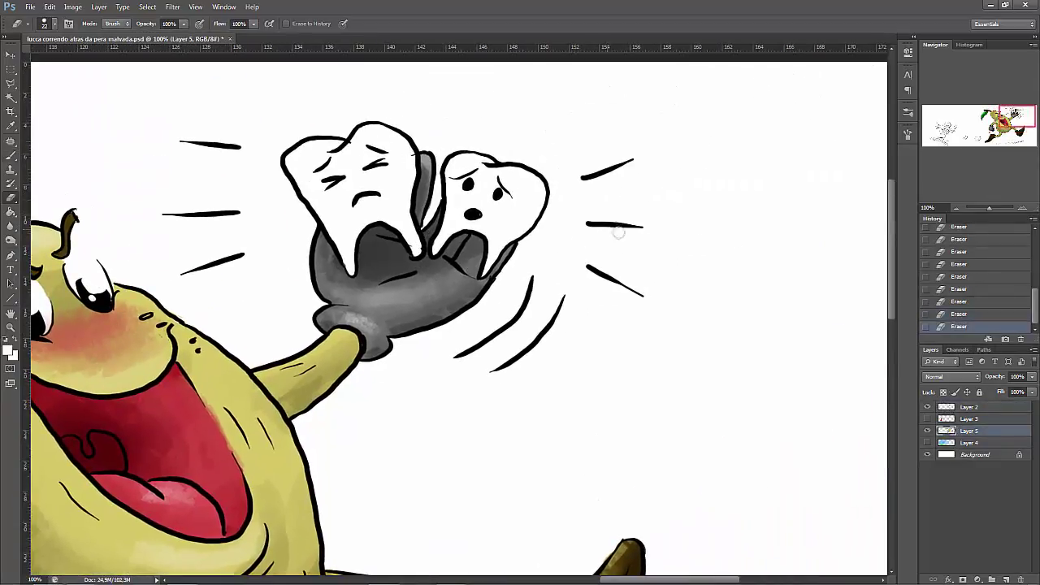
pyautogui.hotkey('alt', ']')
pyautogui.moveTo(414, 156); pyautogui.dragTo(415, 162)
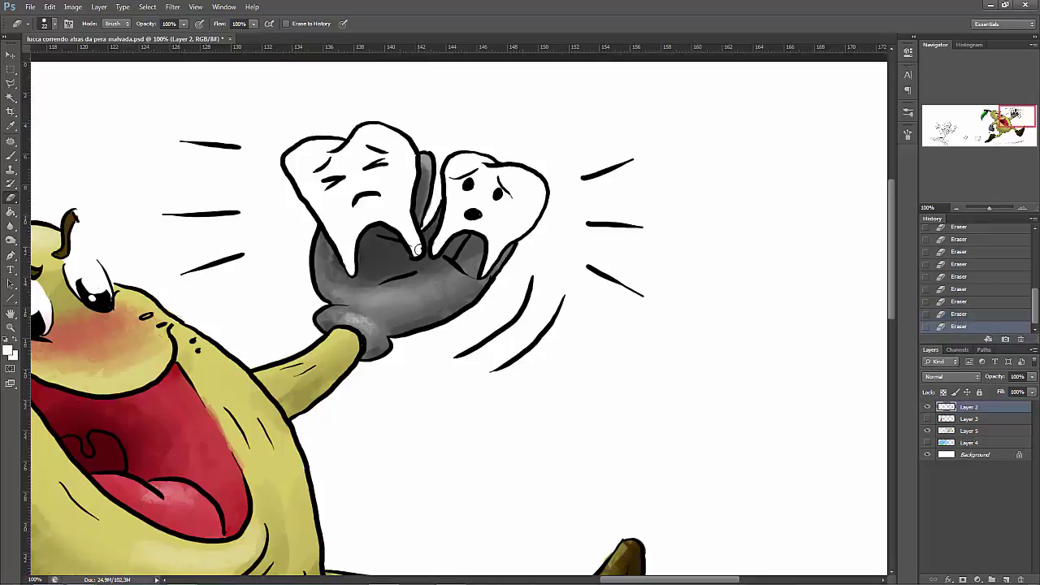
# Step: Choose a blue-grey brush colour and select both teeth along their outlines with the Polygonal Lasso
pyautogui.click(11, 126)
pyautogui.click(8, 349)
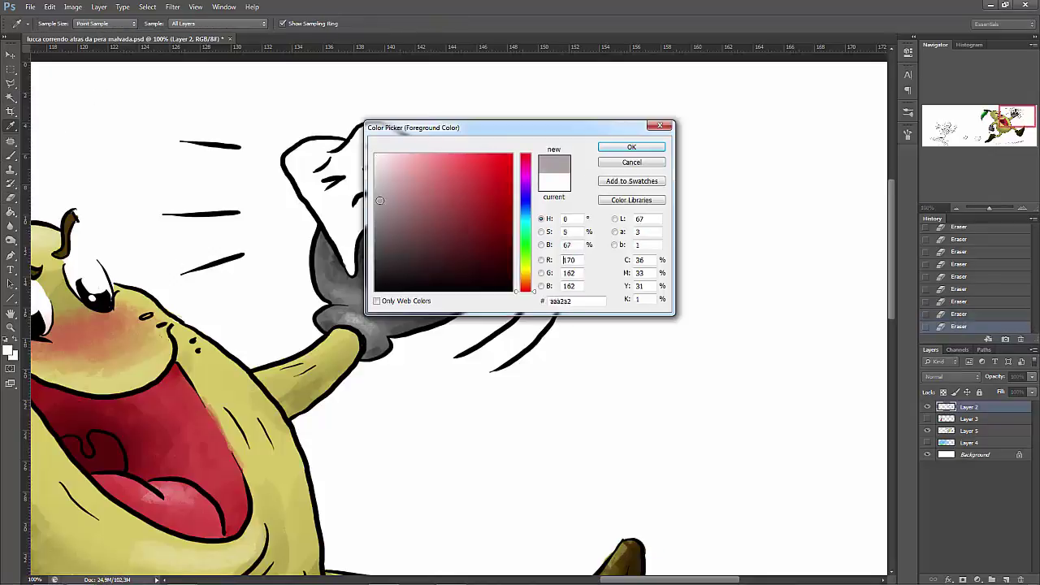
pyautogui.press('Return')
pyautogui.press('b')
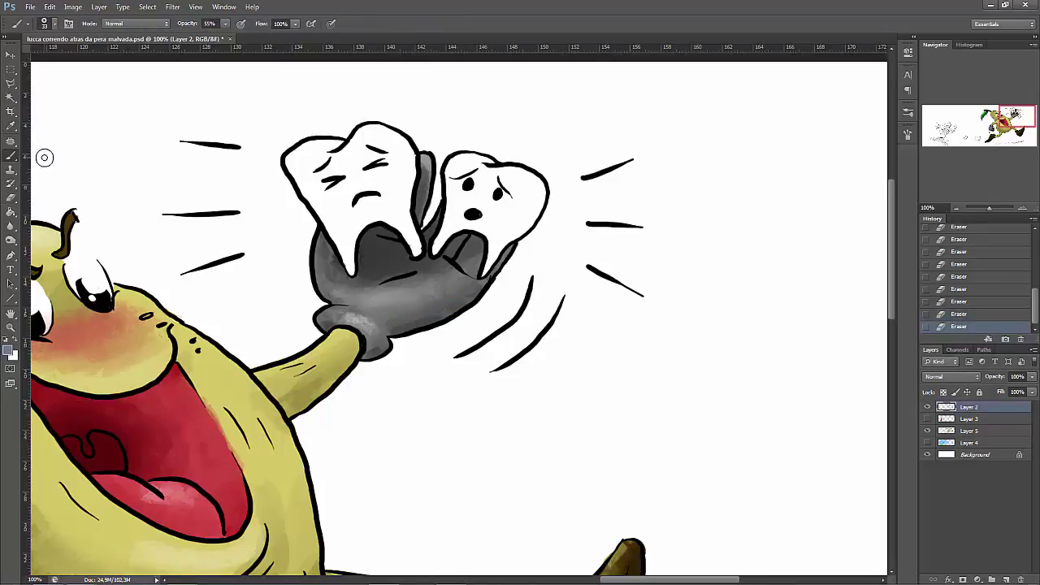
pyautogui.click(10, 83)
pyautogui.moveTo(284, 175); pyautogui.dragTo(308, 213)
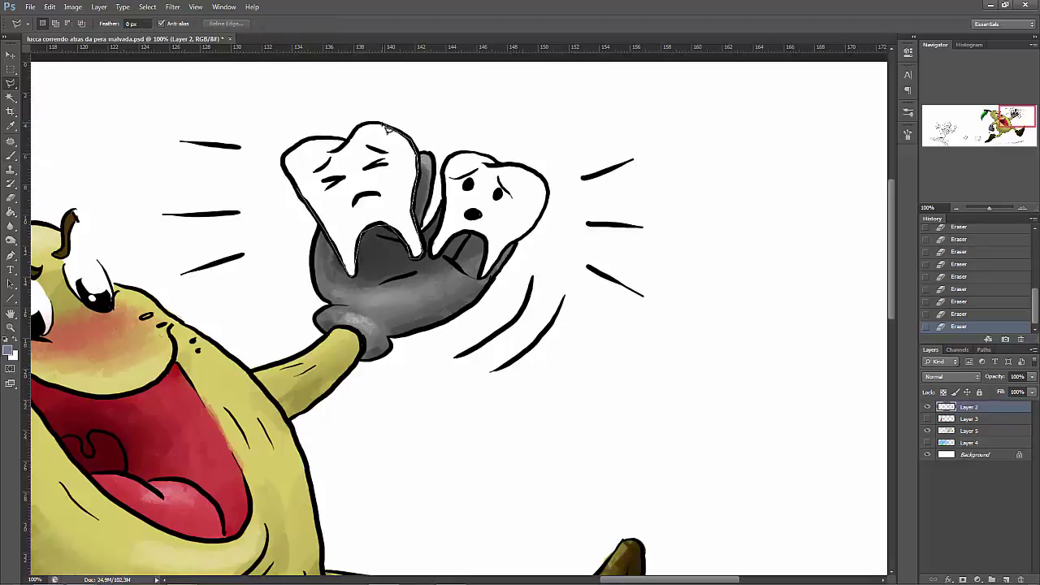
pyautogui.click(288, 165)
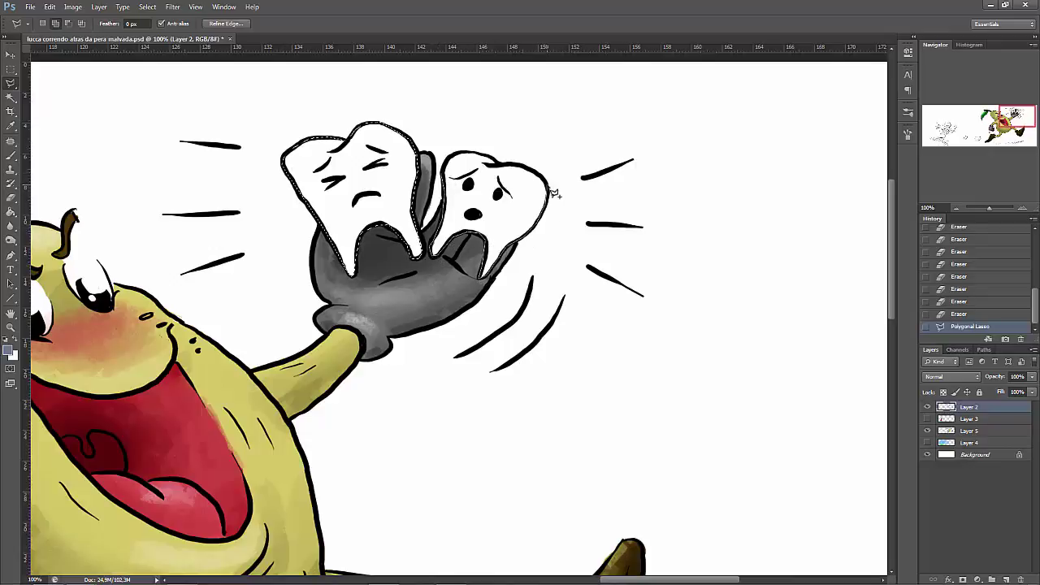
pyautogui.click(16, 156)
pyautogui.click(10, 350)
pyautogui.press('Return')
pyautogui.click(377, 228)
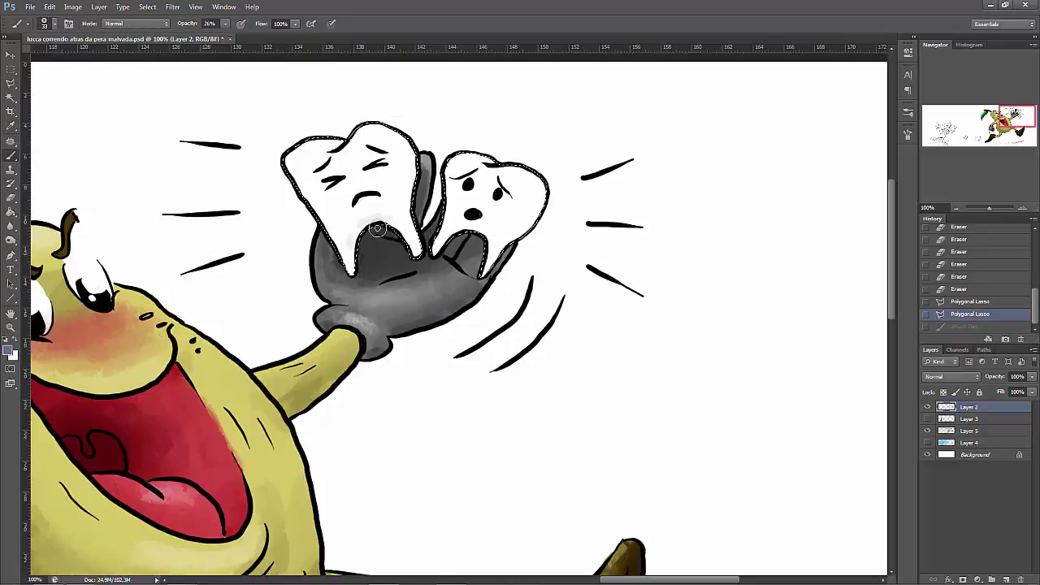
pyautogui.moveTo(471, 228); pyautogui.dragTo(491, 260)
pyautogui.moveTo(520, 183); pyautogui.dragTo(500, 252)
pyautogui.moveTo(455, 159); pyautogui.dragTo(493, 152)
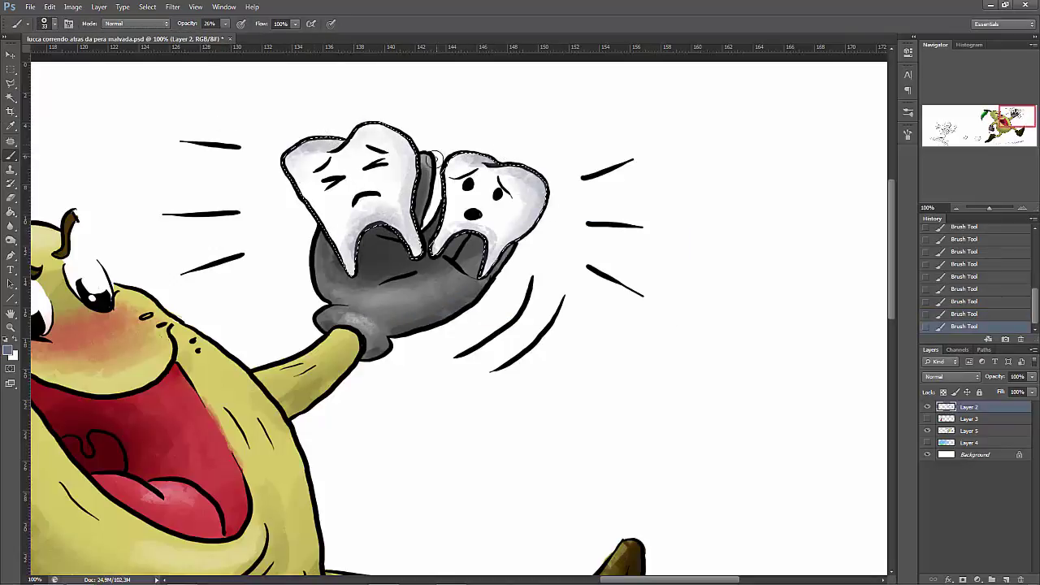
pyautogui.hotkey('ctrl', 'alt', 'z')
pyautogui.hotkey('ctrl', 'alt', 'z')
pyautogui.hotkey('ctrl', 'alt', 'z')
pyautogui.hotkey('ctrl', 'alt', 'z')
pyautogui.hotkey('ctrl', 'alt', 'z')
pyautogui.hotkey('ctrl', 'alt', 'z')
pyautogui.hotkey('ctrl', 'alt', 'z')
pyautogui.hotkey('ctrl', 'alt', 'z')
pyautogui.hotkey('ctrl', 'alt', 'z')
pyautogui.hotkey('ctrl', 'alt', 'z')
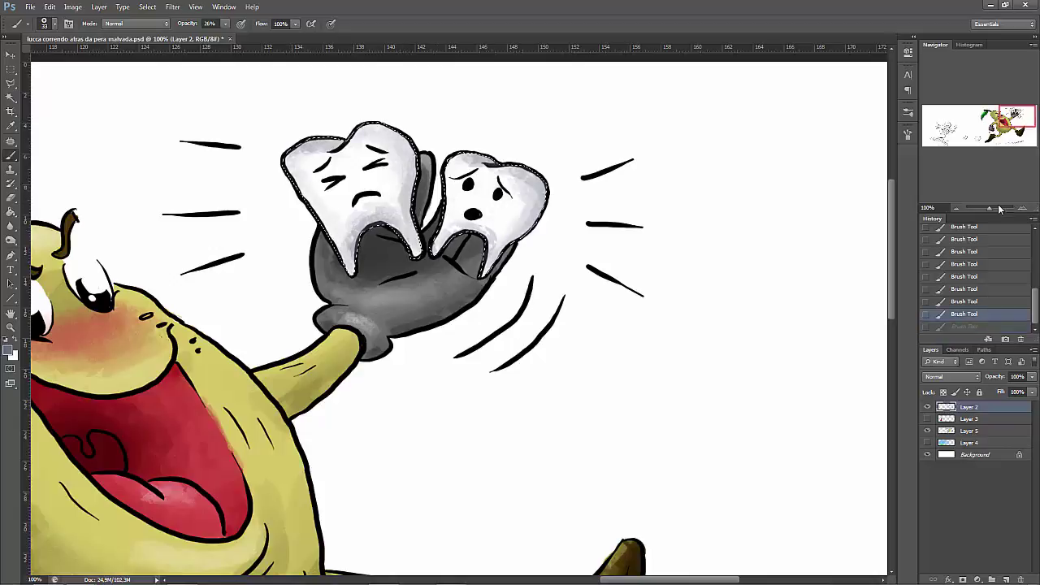
# Step: Shade the crowns, sides and roots of both selected teeth on Layer 5 with blue-grey at 26% opacity
pyautogui.click(959, 430)
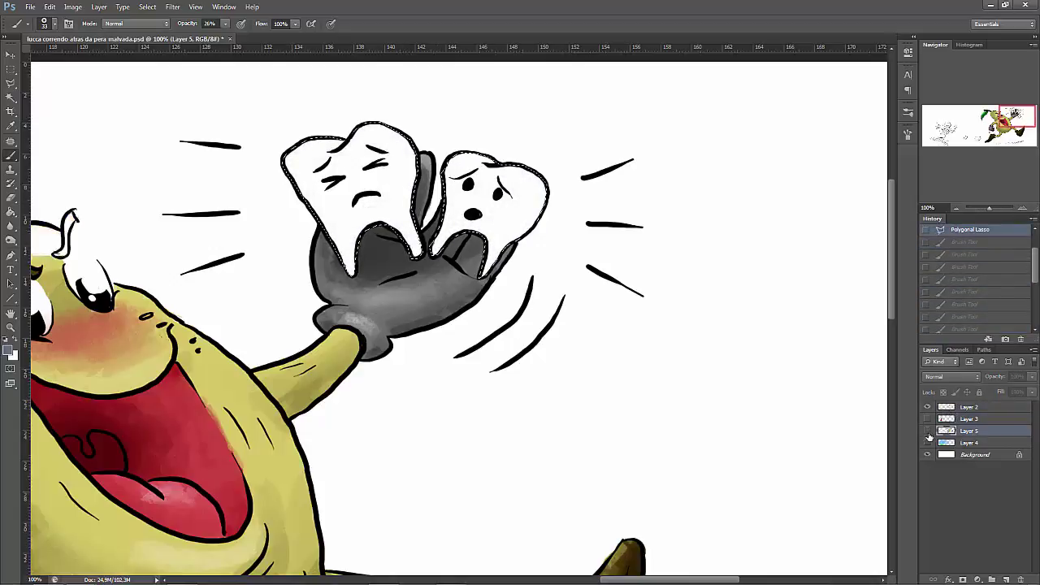
pyautogui.moveTo(507, 248); pyautogui.dragTo(516, 235)
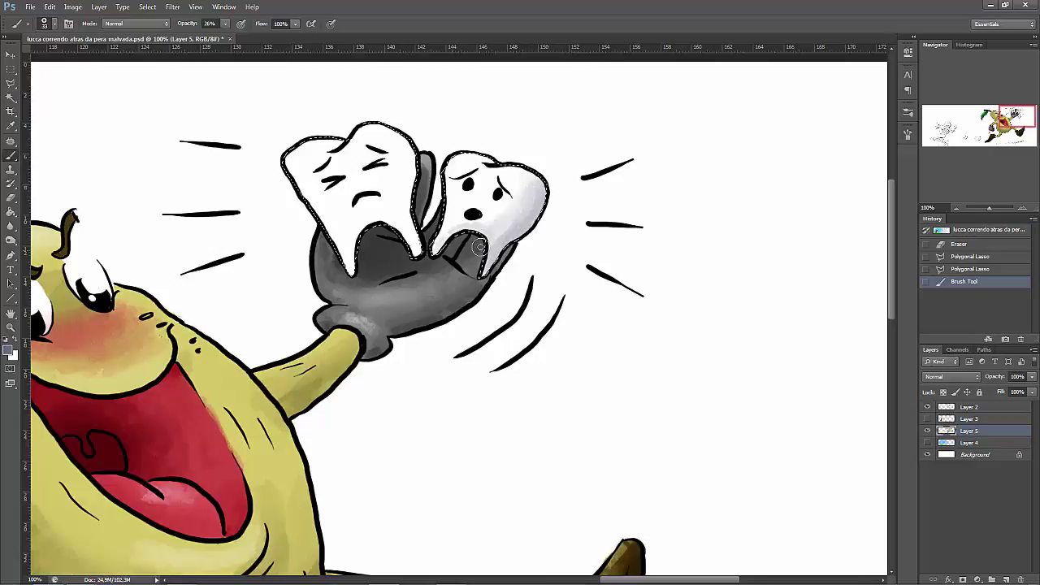
pyautogui.moveTo(406, 244)
pyautogui.mouseDown()
pyautogui.moveTo(353, 265)
pyautogui.moveTo(353, 221)
pyautogui.moveTo(405, 193)
pyautogui.moveTo(380, 127)
pyautogui.moveTo(395, 182)
pyautogui.moveTo(315, 152)
pyautogui.mouseUp()
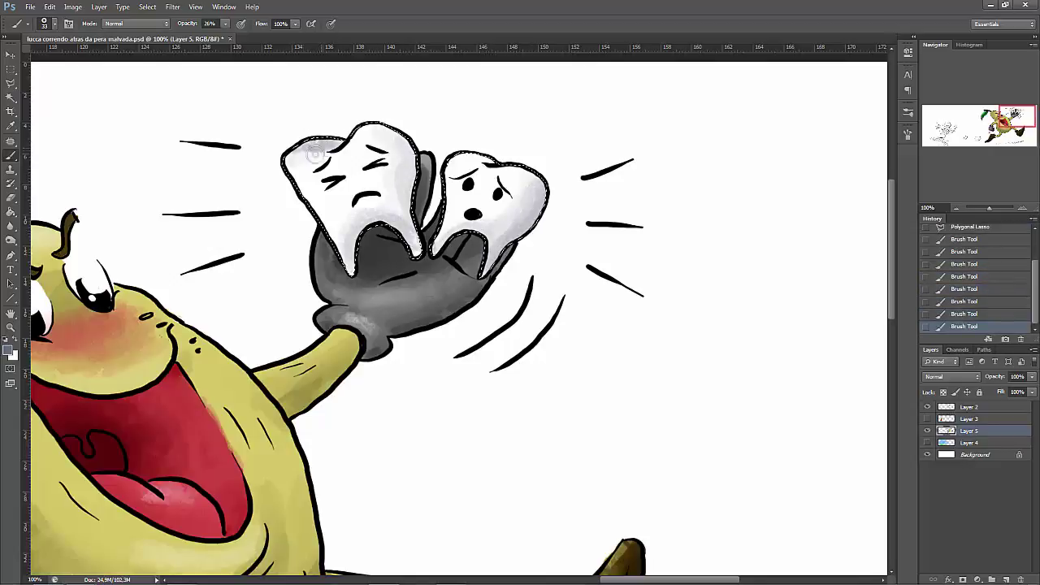
pyautogui.moveTo(342, 265); pyautogui.dragTo(348, 260)
pyautogui.moveTo(488, 155); pyautogui.dragTo(455, 163)
pyautogui.moveTo(406, 138); pyautogui.dragTo(406, 243)
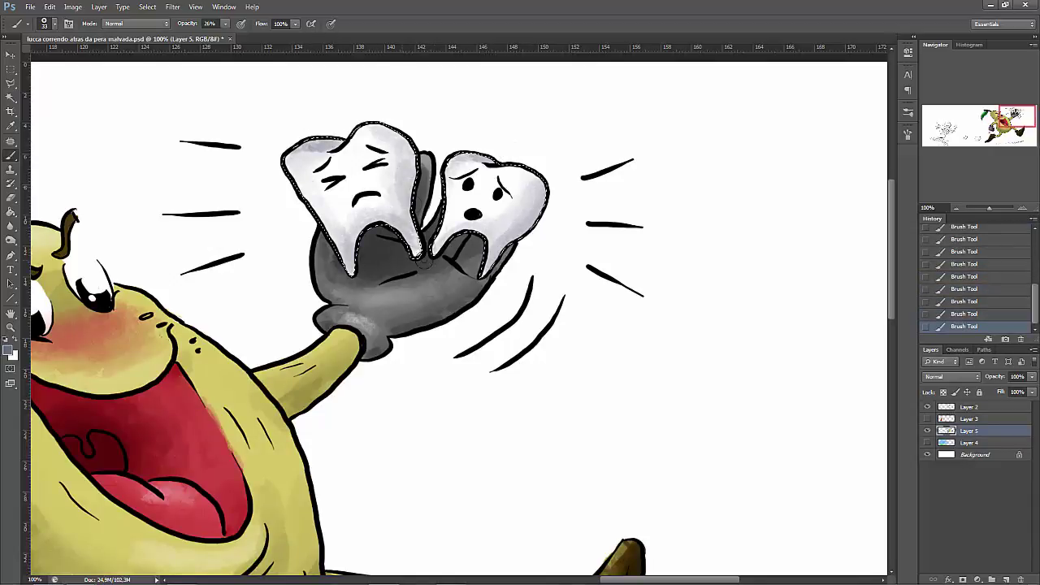
# Step: Add fine white highlights along the edges and roots of both teeth at 65% brush opacity
pyautogui.scroll(1, 451, 109)
pyautogui.press('6')
pyautogui.press('5')
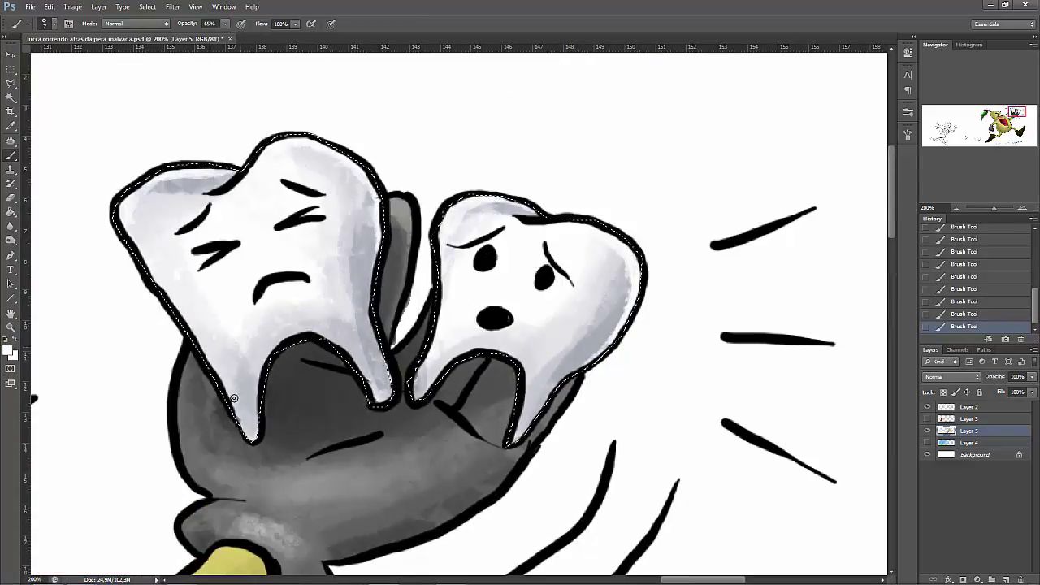
pyautogui.moveTo(378, 383); pyautogui.dragTo(642, 348)
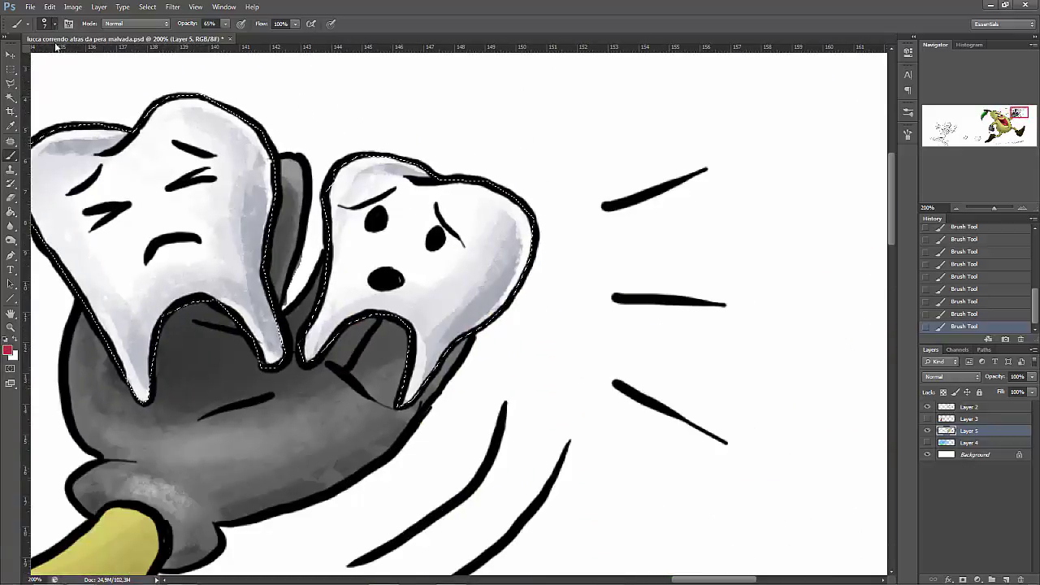
# Step: Brush a soft crimson blush onto the cheeks of both teeth at 25% opacity
pyautogui.click(44, 23)
pyautogui.press('2')
pyautogui.press('5')
pyautogui.moveTo(382, 248)
pyautogui.mouseDown()
pyautogui.moveTo(436, 263)
pyautogui.moveTo(404, 274)
pyautogui.mouseUp()
pyautogui.moveTo(195, 216)
pyautogui.mouseDown()
pyautogui.moveTo(121, 223)
pyautogui.moveTo(116, 243)
pyautogui.mouseUp()
pyautogui.moveTo(993, 208); pyautogui.dragTo(969, 207)
# Step: Clear the selection, add a new layer above Layer 4 and ready a 442 px orange-red brush at 25% opacity
pyautogui.press('m')
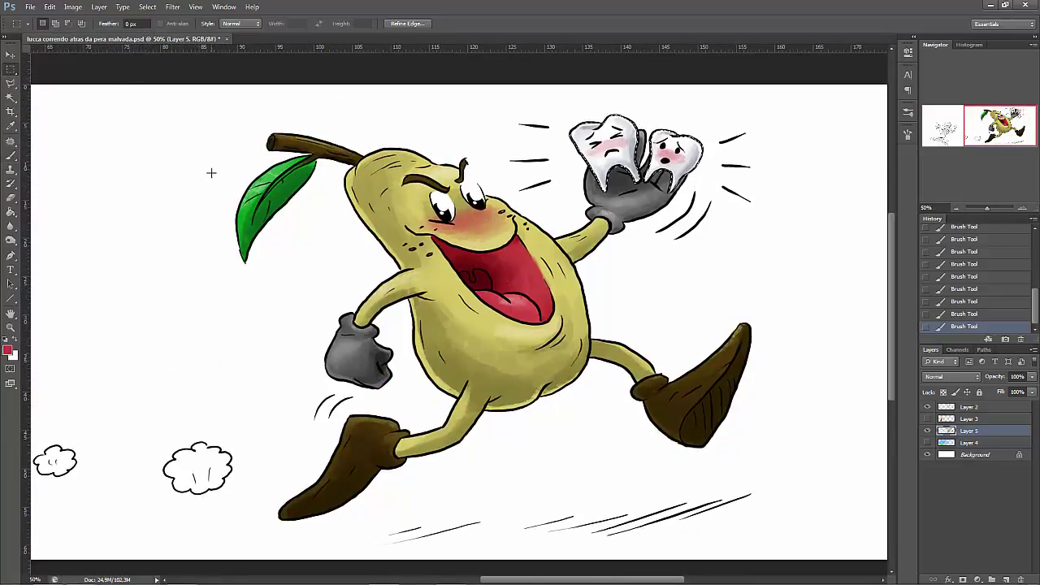
pyautogui.click(970, 448)
pyautogui.hotkey('ctrl', 'shift', 'alt', 'n')
pyautogui.click(956, 208)
pyautogui.press('b')
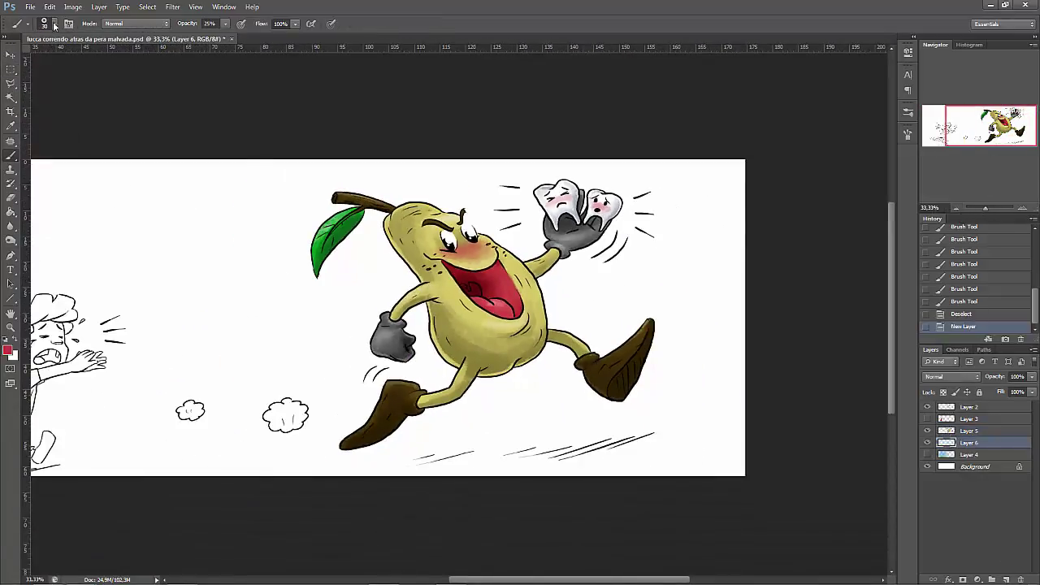
pyautogui.click(7, 350)
pyautogui.click(522, 175)
pyautogui.click(627, 143)
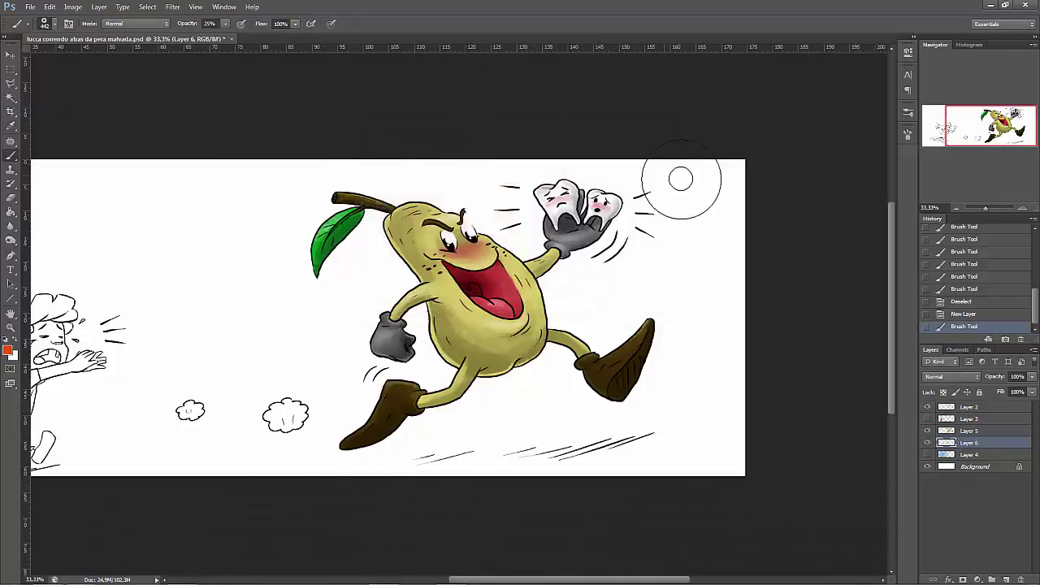
# Step: Paint a textured orange background behind the pear that fades to white towards the boy, undoing stray strokes
pyautogui.moveTo(707, 182)
pyautogui.mouseDown()
pyautogui.moveTo(667, 402)
pyautogui.moveTo(760, 251)
pyautogui.moveTo(619, 302)
pyautogui.moveTo(480, 408)
pyautogui.moveTo(413, 275)
pyautogui.moveTo(604, 282)
pyautogui.moveTo(783, 174)
pyautogui.moveTo(712, 190)
pyautogui.moveTo(411, 174)
pyautogui.moveTo(664, 250)
pyautogui.moveTo(700, 320)
pyautogui.moveTo(738, 285)
pyautogui.moveTo(602, 324)
pyautogui.moveTo(518, 435)
pyautogui.moveTo(608, 475)
pyautogui.moveTo(732, 272)
pyautogui.moveTo(628, 202)
pyautogui.moveTo(528, 374)
pyautogui.moveTo(318, 405)
pyautogui.moveTo(388, 380)
pyautogui.moveTo(257, 329)
pyautogui.moveTo(263, 186)
pyautogui.moveTo(206, 365)
pyautogui.moveTo(288, 288)
pyautogui.moveTo(650, 305)
pyautogui.moveTo(469, 462)
pyautogui.moveTo(767, 333)
pyautogui.moveTo(726, 358)
pyautogui.moveTo(721, 405)
pyautogui.moveTo(667, 321)
pyautogui.moveTo(524, 335)
pyautogui.moveTo(680, 308)
pyautogui.moveTo(554, 367)
pyautogui.moveTo(635, 222)
pyautogui.moveTo(493, 234)
pyautogui.moveTo(697, 218)
pyautogui.moveTo(705, 224)
pyautogui.moveTo(530, 186)
pyautogui.moveTo(335, 183)
pyautogui.moveTo(256, 281)
pyautogui.moveTo(195, 290)
pyautogui.moveTo(251, 434)
pyautogui.moveTo(421, 380)
pyautogui.moveTo(539, 375)
pyautogui.moveTo(477, 388)
pyautogui.mouseUp()
pyautogui.hotkey('ctrl', 'alt', 'z')
pyautogui.hotkey('ctrl', 'alt', 'z')
# Step: Paint a ground shadow beneath the pear and tint the dust clouds with a 172 px black brush at 25% opacity
pyautogui.click(55, 24)
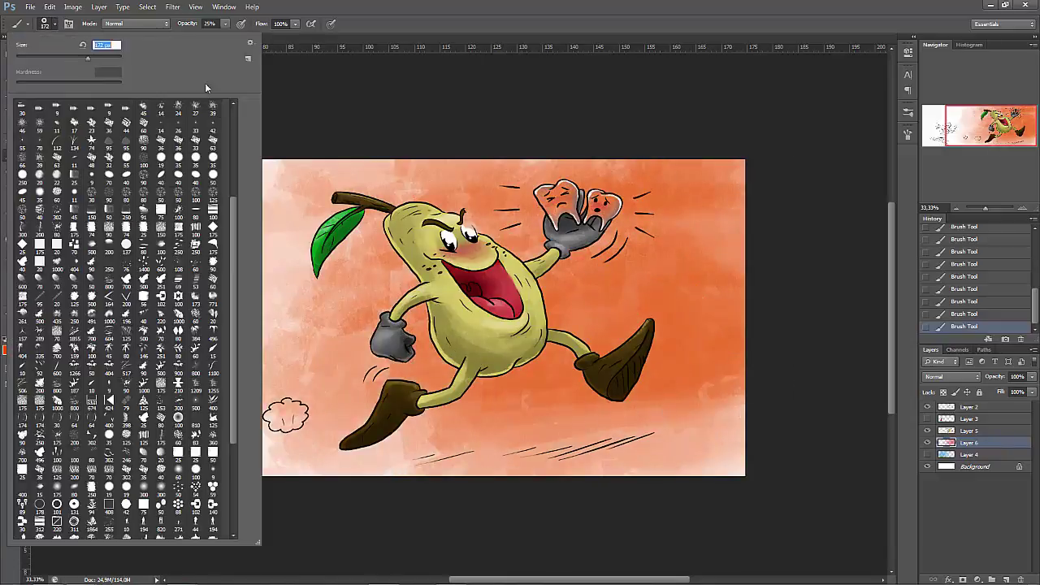
pyautogui.press('Return')
pyautogui.press('d')
pyautogui.moveTo(650, 439)
pyautogui.mouseDown()
pyautogui.moveTo(366, 460)
pyautogui.moveTo(515, 434)
pyautogui.moveTo(341, 465)
pyautogui.moveTo(731, 435)
pyautogui.mouseUp()
pyautogui.hotkey('ctrl', 'alt', 'z')
pyautogui.hotkey('ctrl', 'alt', 'z')
pyautogui.hotkey('ctrl', 'alt', 'z')
pyautogui.moveTo(406, 459); pyautogui.dragTo(370, 463)
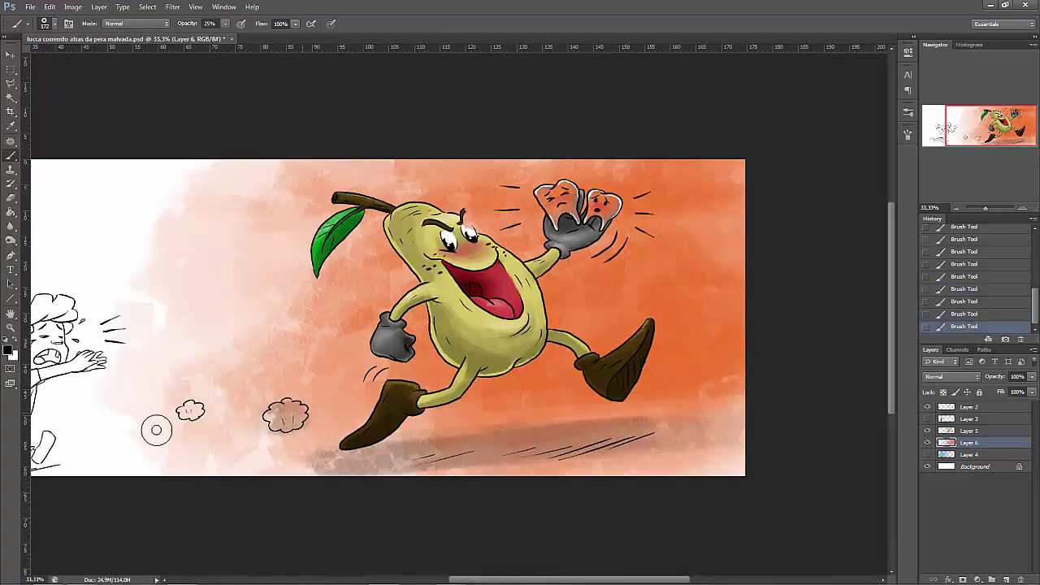
pyautogui.hotkey('ctrl', 'alt', 'z')
pyautogui.hotkey('ctrl', 'alt', 'z')
pyautogui.hotkey('shift', 'ctrl', 'z')
pyautogui.hotkey('shift', 'ctrl', 'z')
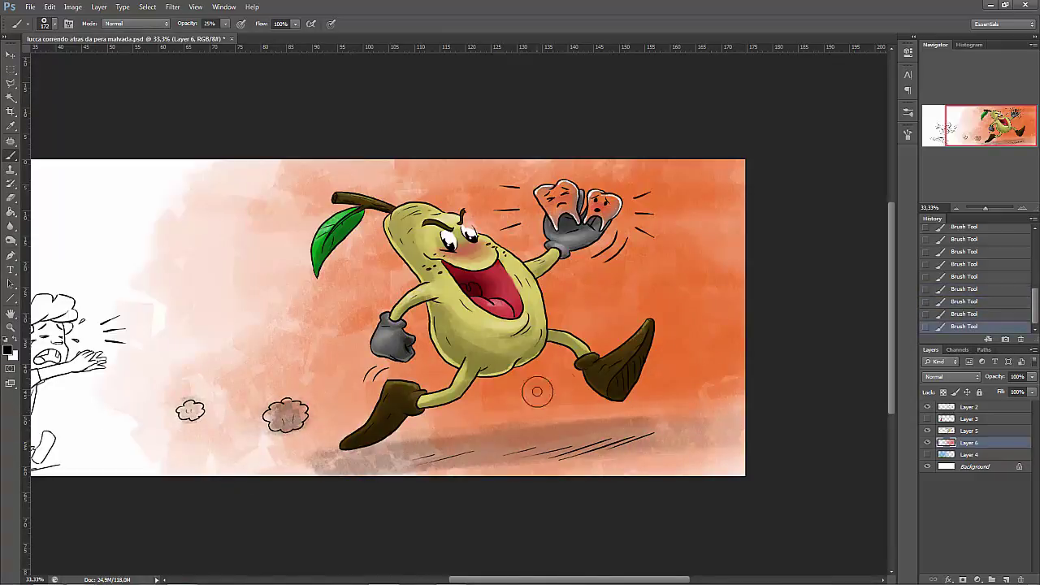
# Step: Erase the orange background from the pear's eyes and both teeth with a 60 px eraser at 100% opacity
pyautogui.click(16, 195)
pyautogui.click(54, 23)
pyautogui.click(53, 22)
pyautogui.hotkey('ctrl', '+')
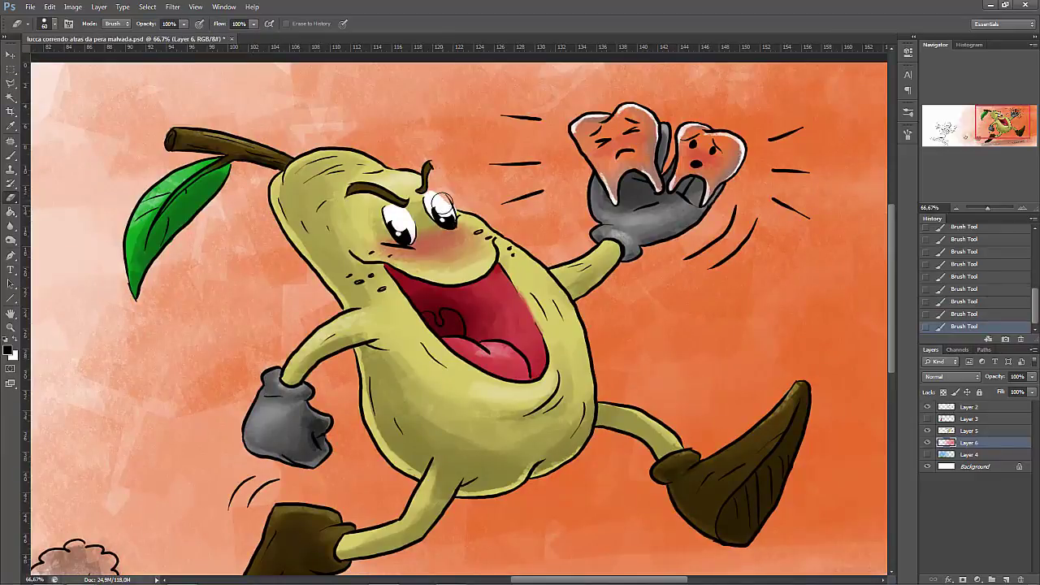
pyautogui.click(1024, 209)
pyautogui.moveTo(492, 199)
pyautogui.mouseDown()
pyautogui.moveTo(508, 184)
pyautogui.moveTo(558, 203)
pyautogui.mouseUp()
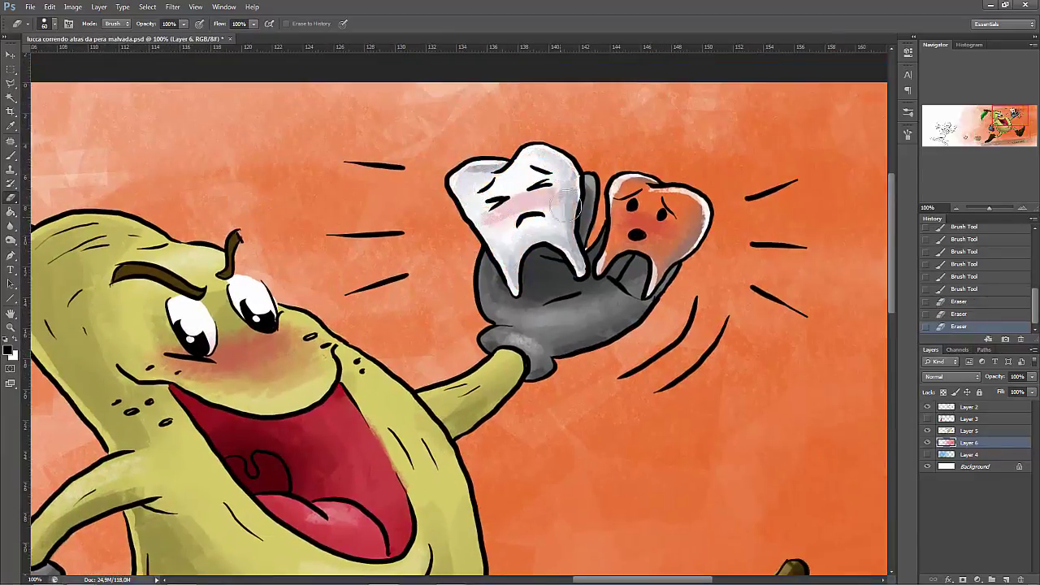
pyautogui.moveTo(609, 260)
pyautogui.mouseDown()
pyautogui.moveTo(670, 195)
pyautogui.moveTo(683, 272)
pyautogui.mouseUp()
pyautogui.moveTo(992, 209); pyautogui.dragTo(985, 209)
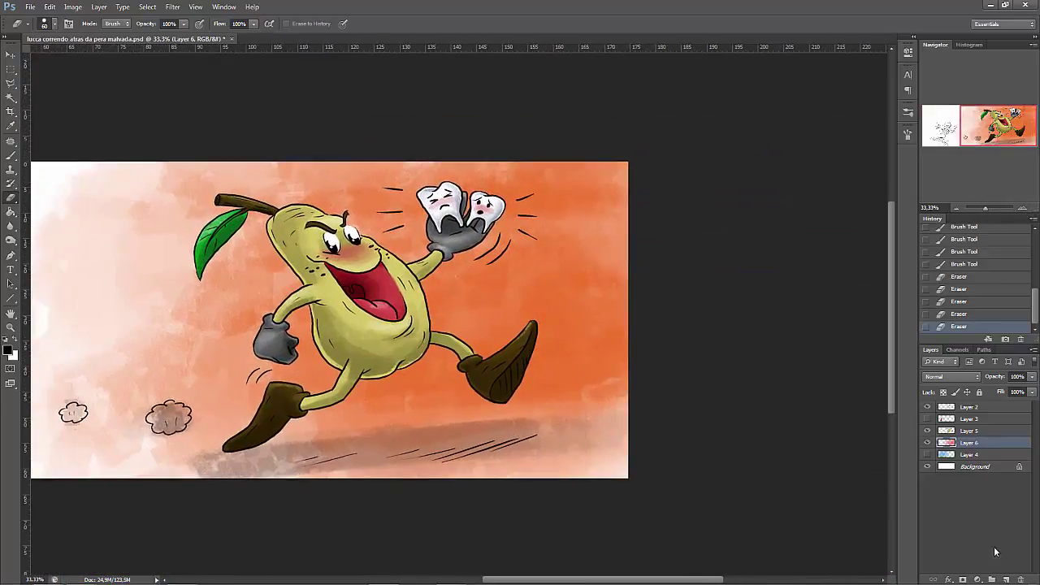
# Step: Add a new layer above the orange background and ready a soft brush of 1753 px
pyautogui.click(1006, 580)
pyautogui.press('b')
pyautogui.click(54, 23)
pyautogui.click(55, 25)
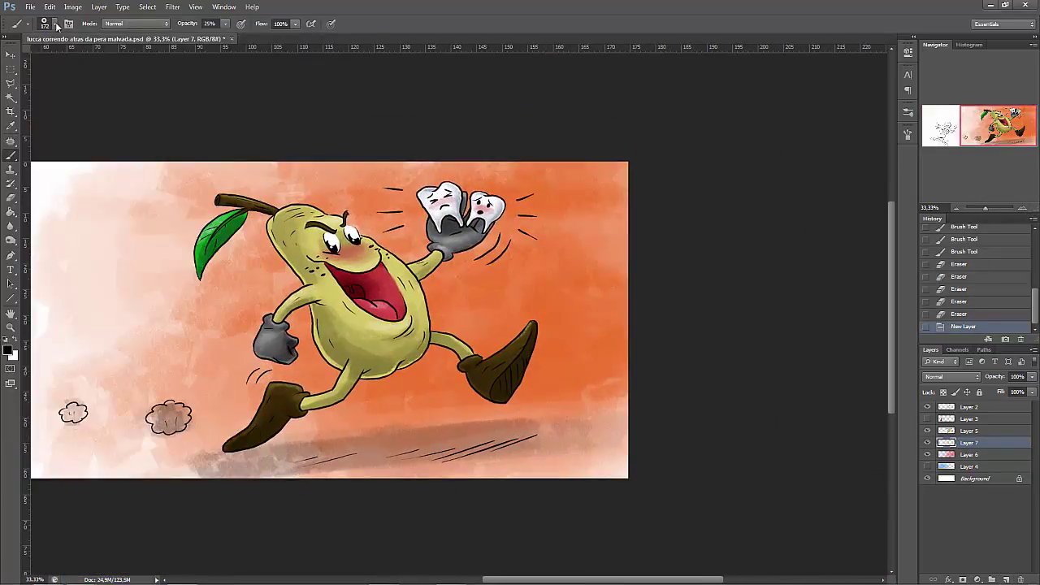
pyautogui.click(56, 24)
pyautogui.press('Return')
pyautogui.click(54, 24)
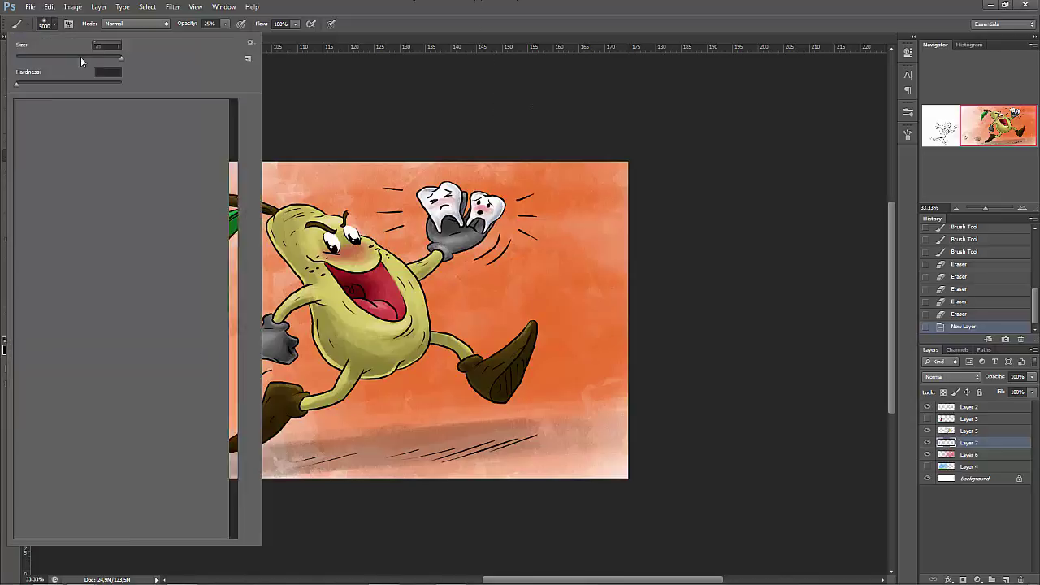
pyautogui.moveTo(80, 57); pyautogui.dragTo(114, 58)
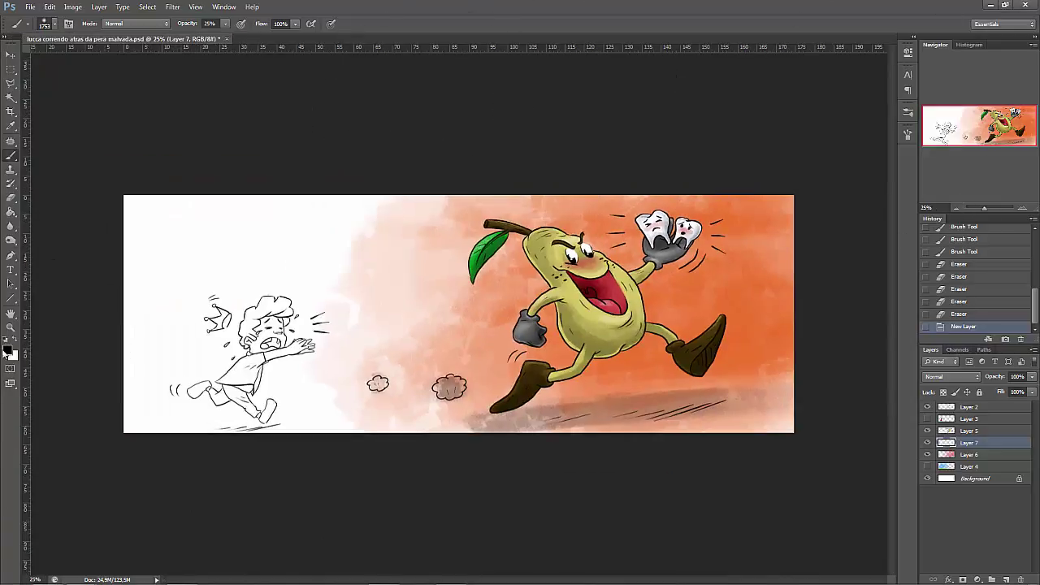
# Step: Paint soft yellow #ffd200 across the upper background at 25% opacity and merge that layer with the orange background
pyautogui.click(7, 350)
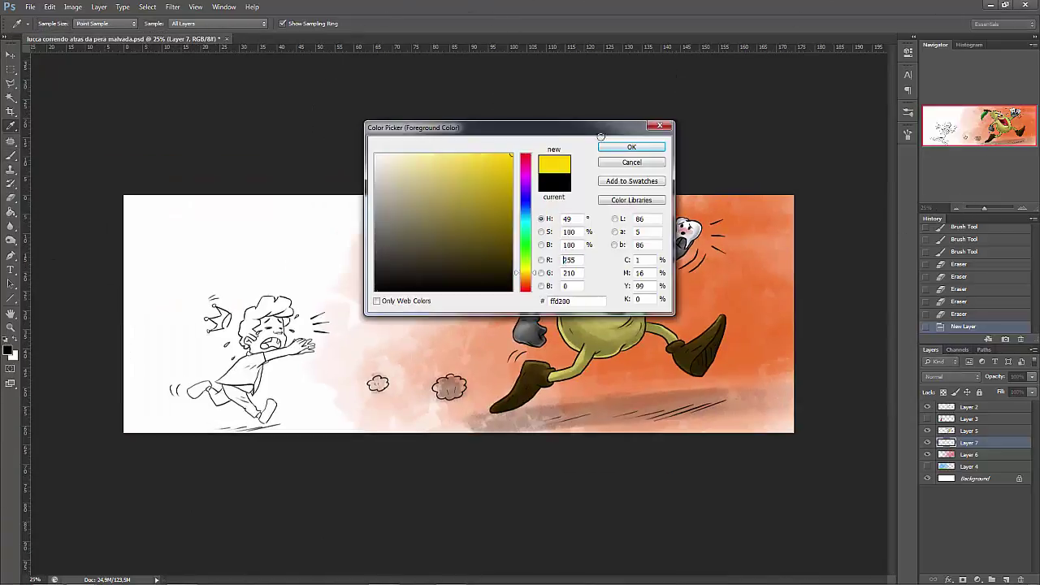
pyautogui.click(618, 144)
pyautogui.moveTo(437, 177); pyautogui.dragTo(715, 183)
pyautogui.click(447, 250)
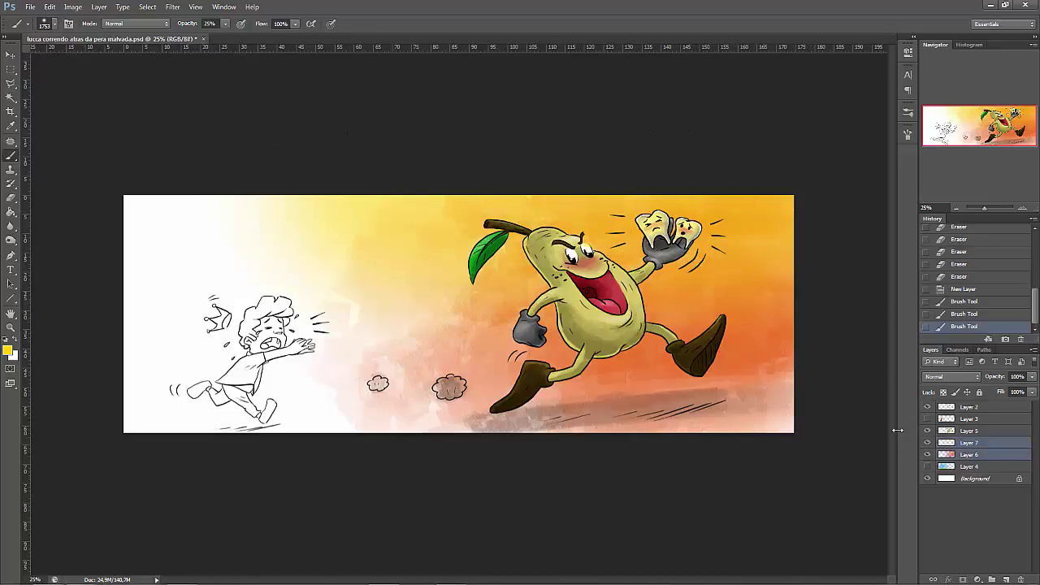
pyautogui.hotkey('ctrl', 'e')
# Step: Fade the yellow background near the boy with a soft 504 px eraser at 20% opacity
pyautogui.press('e')
pyautogui.click(55, 23)
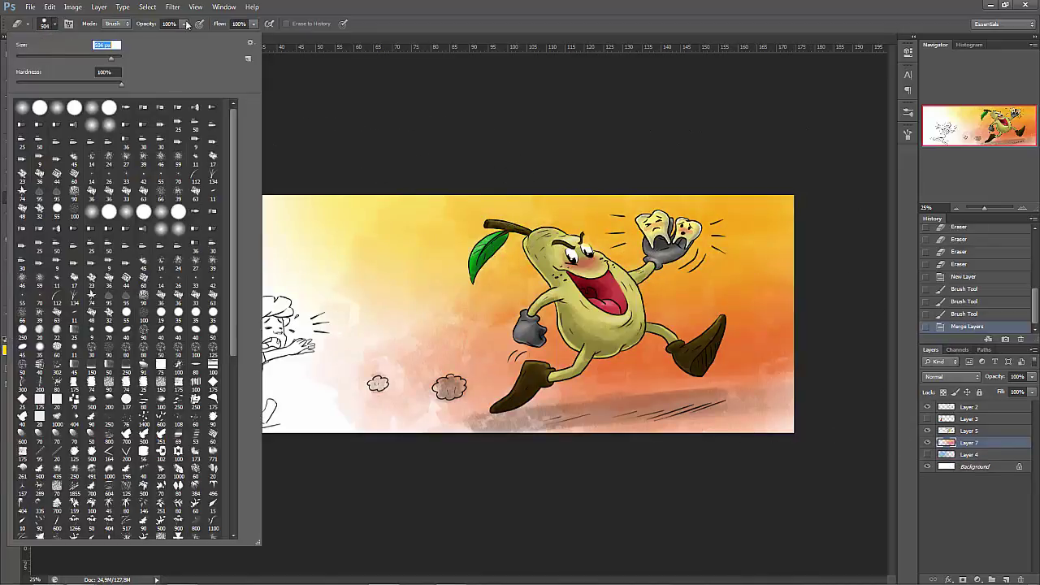
pyautogui.click(348, 290)
pyautogui.press('2')
pyautogui.moveTo(348, 290); pyautogui.dragTo(372, 290)
pyautogui.click(371, 291)
pyautogui.click(55, 24)
pyautogui.click(356, 228)
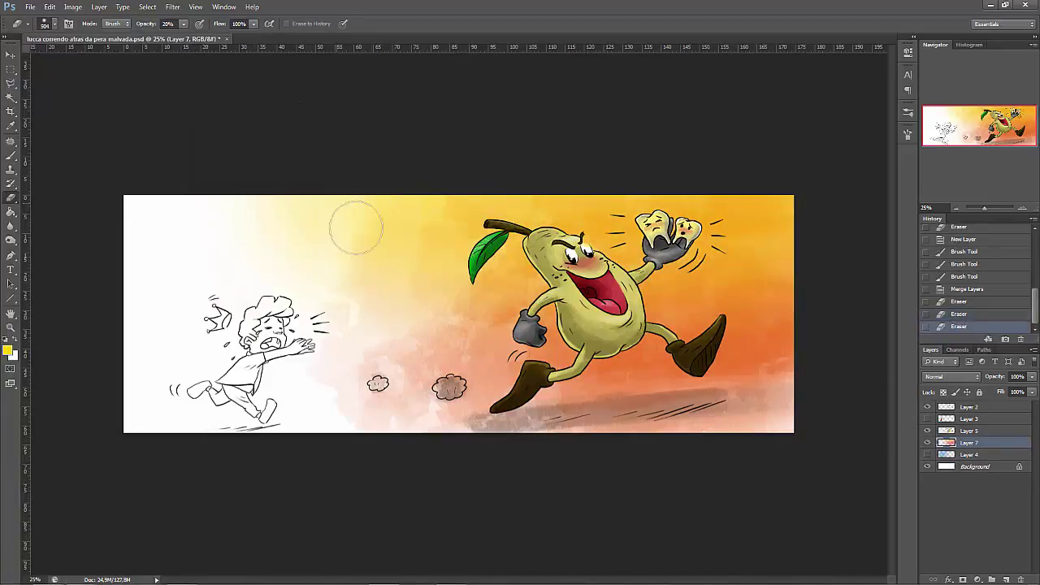
pyautogui.click(286, 296)
# Step: Fade the background further around the boy with the eraser enlarged to 1985 px and undo the last three strokes
pyautogui.click(55, 24)
pyautogui.moveTo(49, 51); pyautogui.dragTo(203, 51)
pyautogui.click(382, 358)
pyautogui.moveTo(382, 358); pyautogui.dragTo(298, 253)
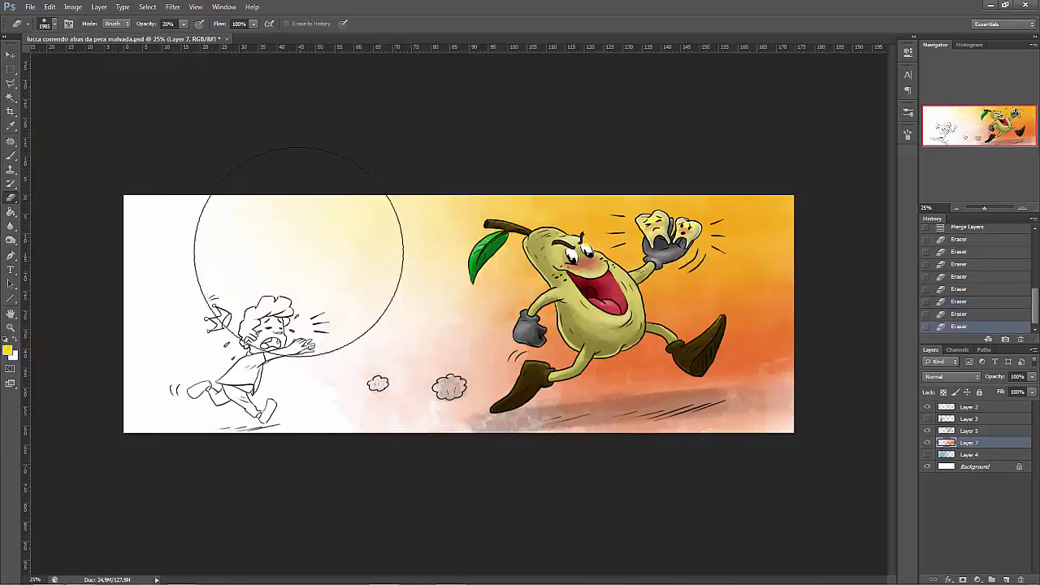
pyautogui.hotkey('ctrl', 'alt', 'z')
pyautogui.hotkey('ctrl', 'alt', 'z')
pyautogui.hotkey('ctrl', 'alt', 'z')
# Step: Add a new layer above the line art and set the brush colour to bright red
pyautogui.hotkey('ctrl', '+')
pyautogui.hotkey('ctrl', '+')
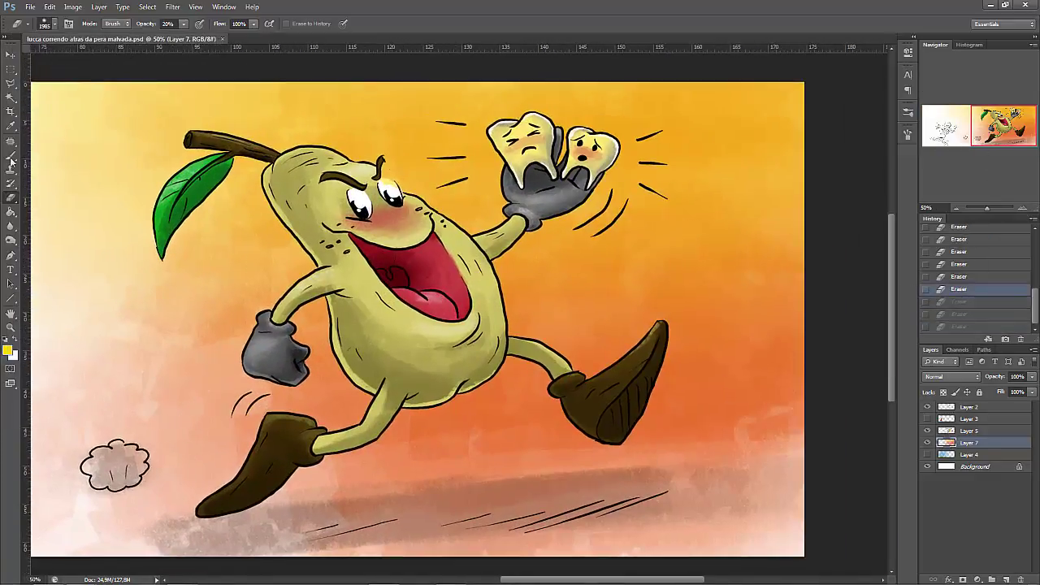
pyautogui.click(10, 162)
pyautogui.hotkey('ctrl', 'shift', 'alt', 'n')
pyautogui.click(7, 350)
pyautogui.click(525, 150)
pyautogui.press('Return')
# Step: Handwrite THANKS in red below the raised glove with a hard 22 px brush at 100% opacity
pyautogui.click(55, 24)
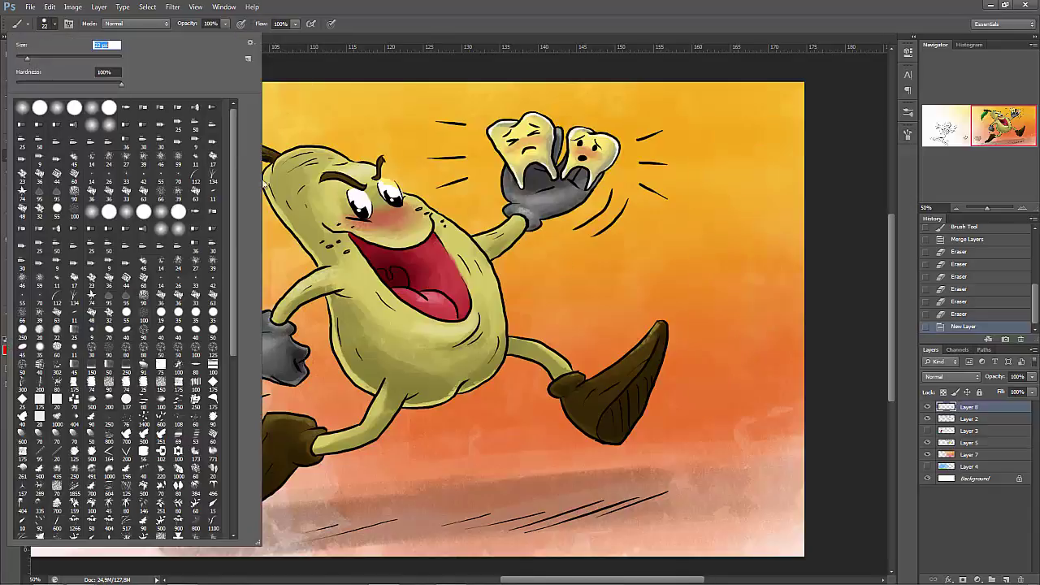
pyautogui.press('Return')
pyautogui.moveTo(563, 253); pyautogui.dragTo(607, 243)
pyautogui.moveTo(583, 248); pyautogui.dragTo(584, 278)
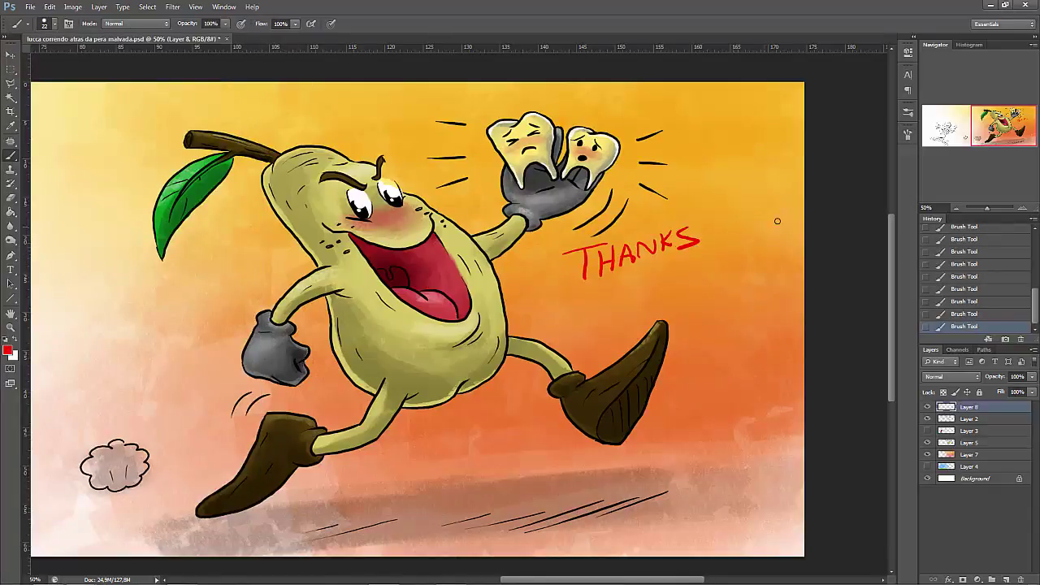